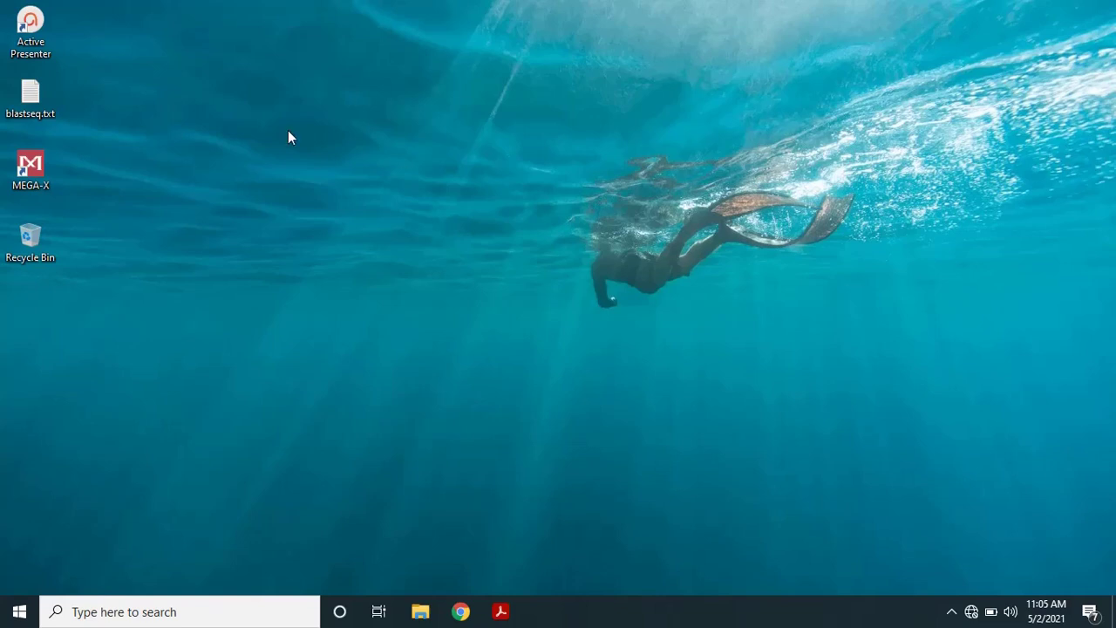
- Open blastseq.txt from the desktop, look through its Salvia DNA sequences in FASTA format, and close the file
click(31, 111)
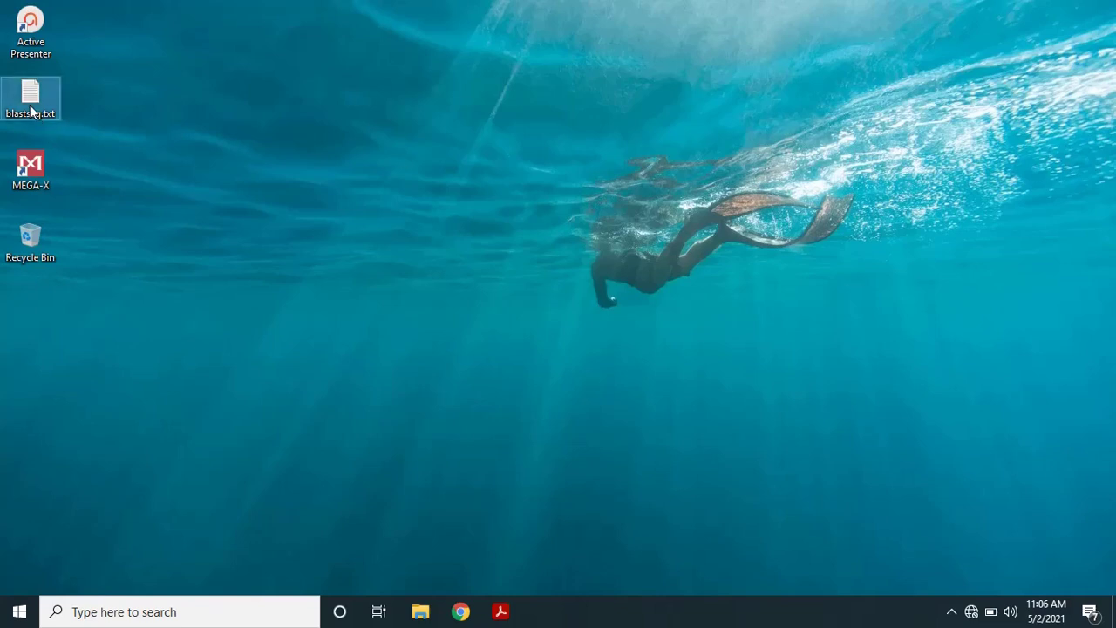
double_click(32, 111)
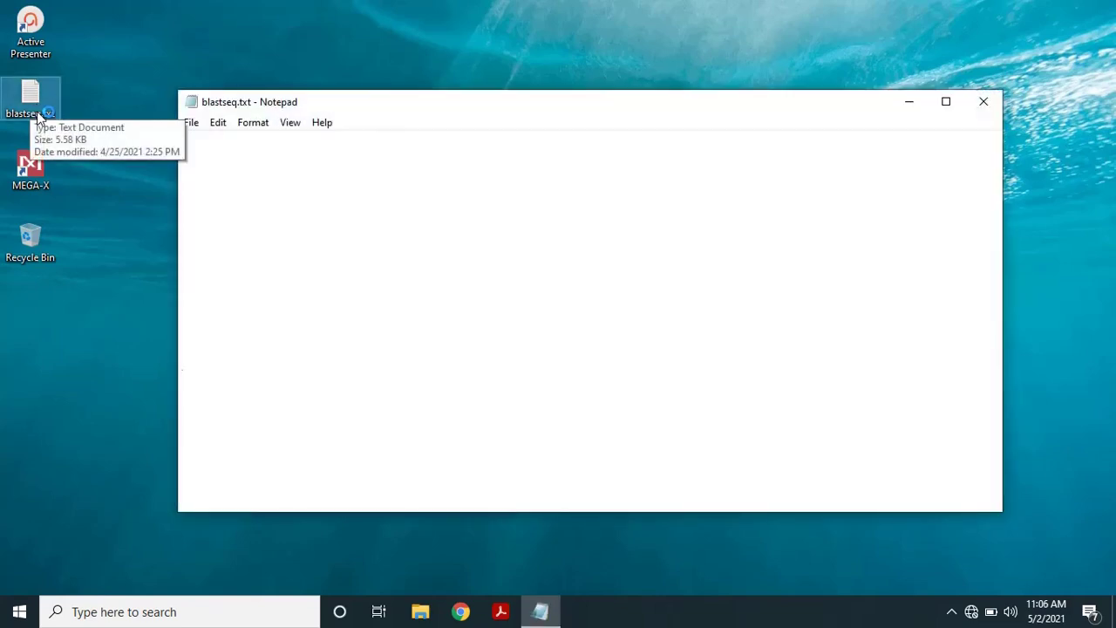
click(947, 102)
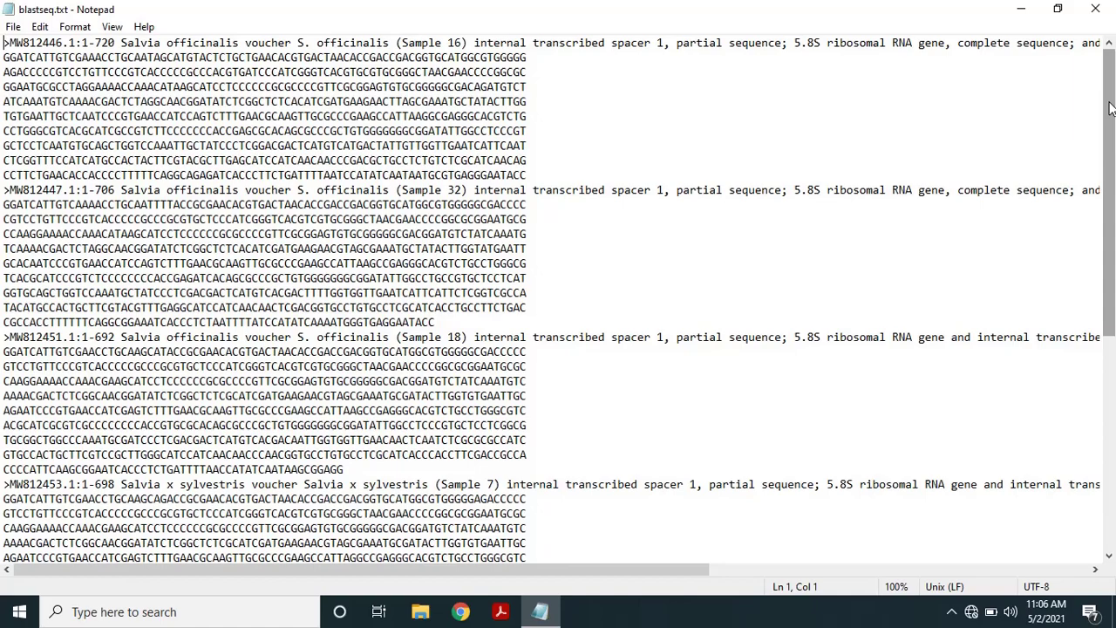
drag(1110, 106, 1113, 80)
drag(1113, 81, 1112, 271)
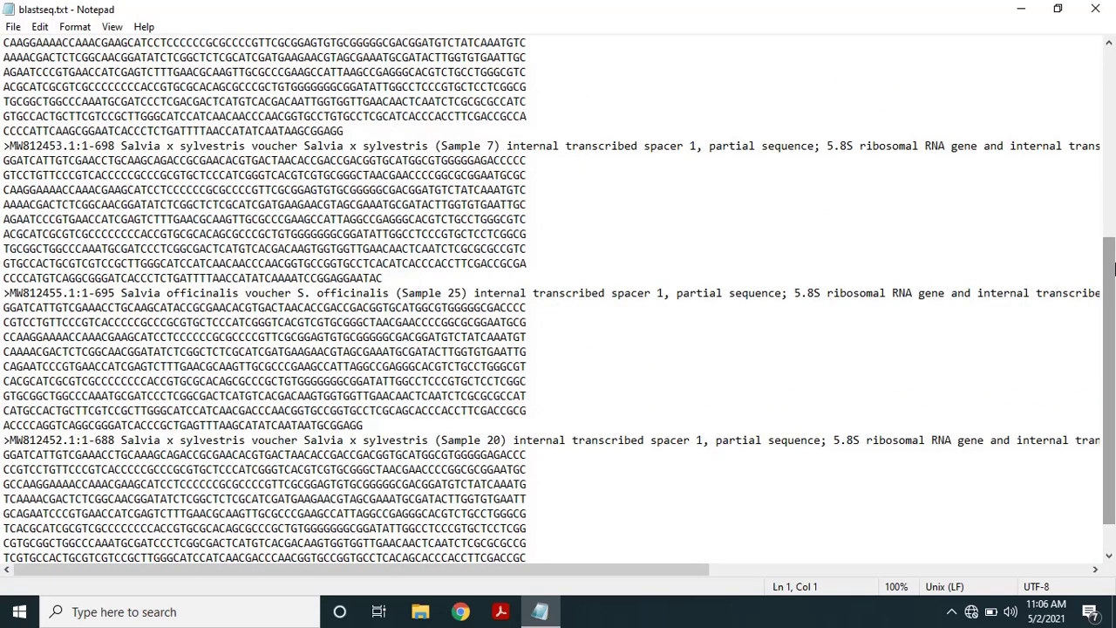
scroll(1113, 271, up, 1)
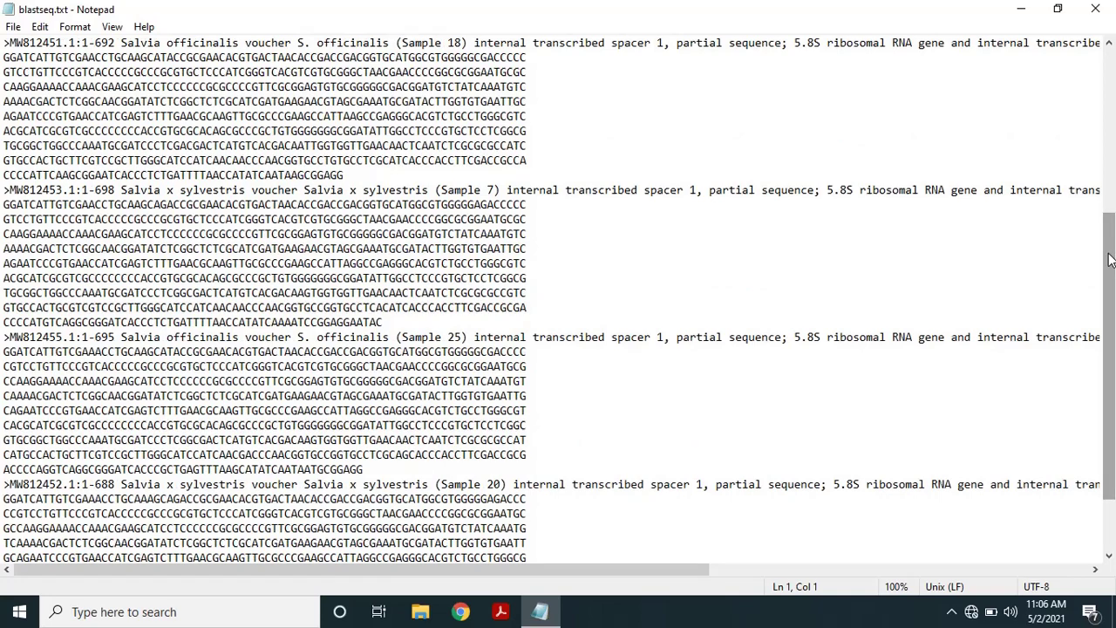
drag(1110, 260, 1113, 80)
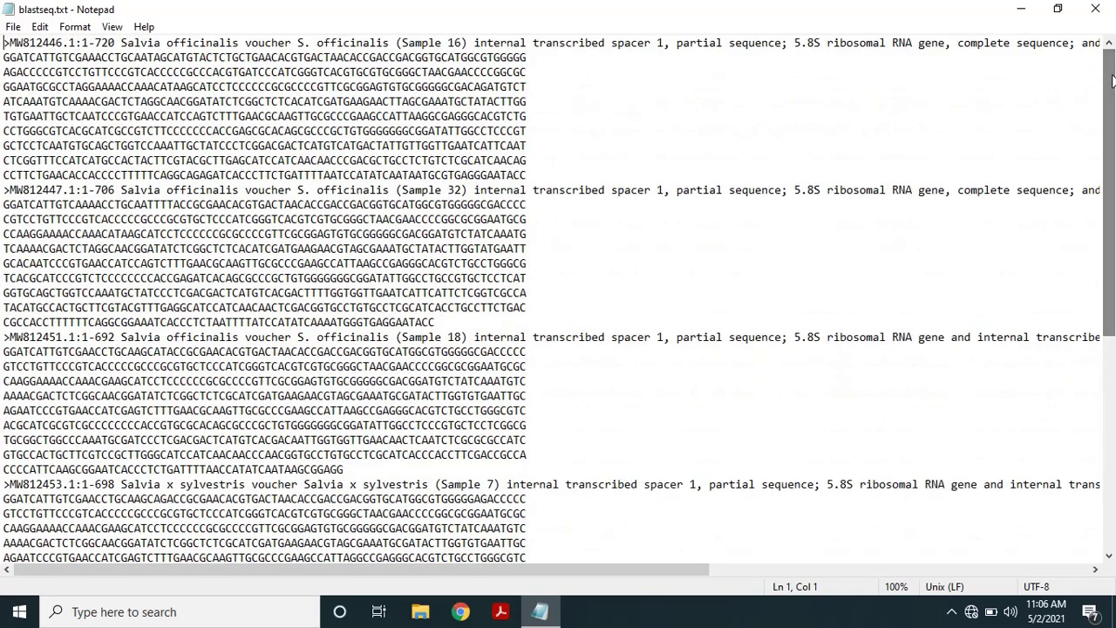
click(1102, 9)
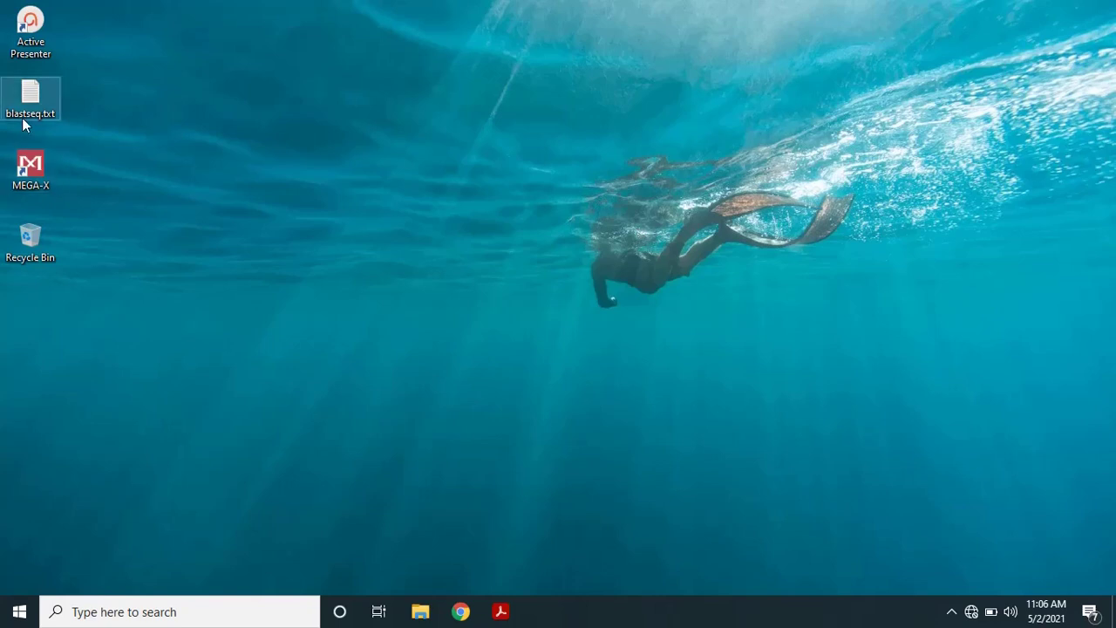
- Launch MEGA-X and create a new alignment for DNA sequences in the Alignment Explorer
double_click(27, 178)
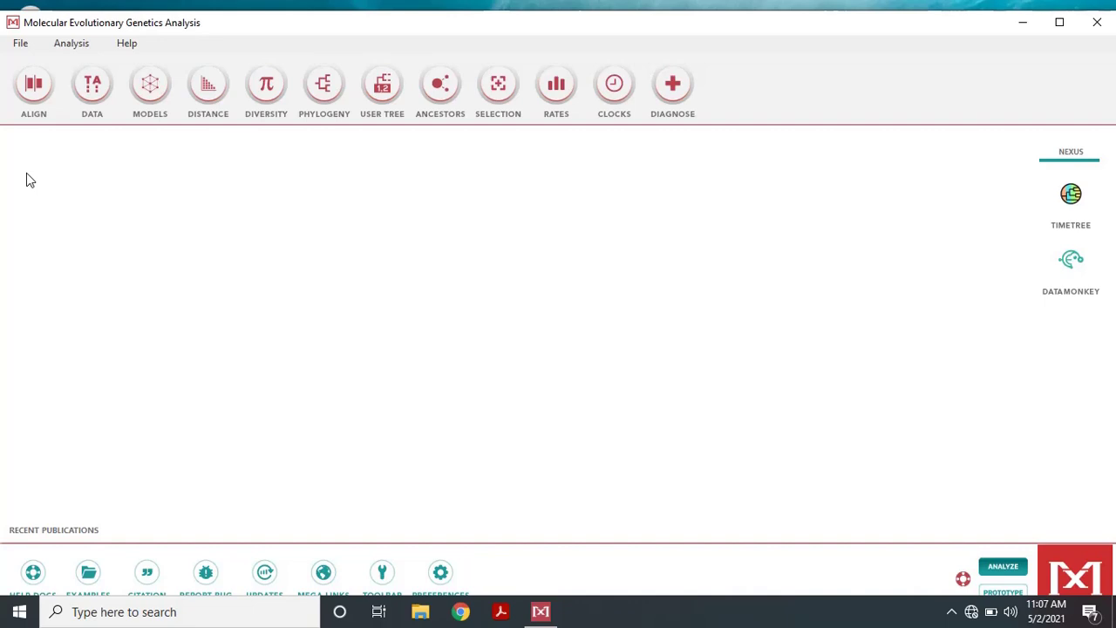
click(33, 101)
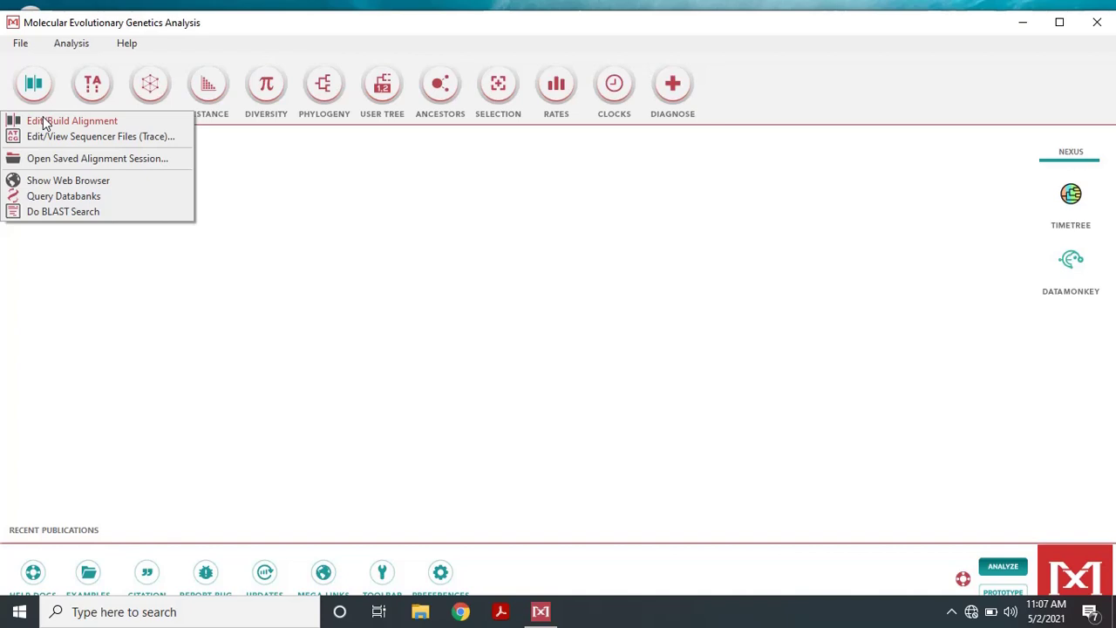
click(45, 123)
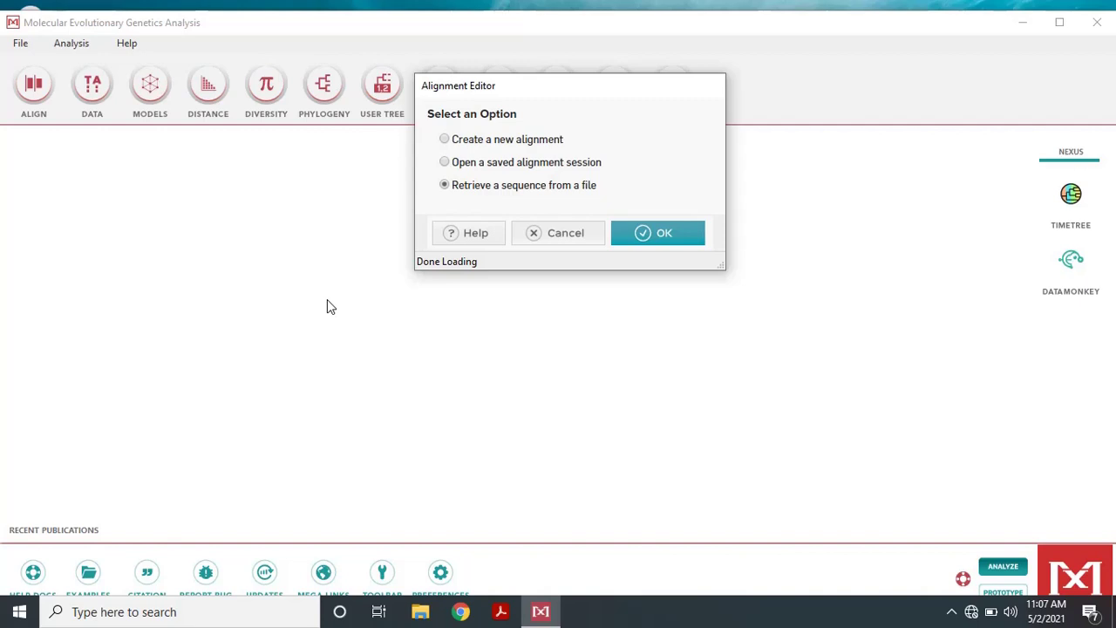
click(645, 234)
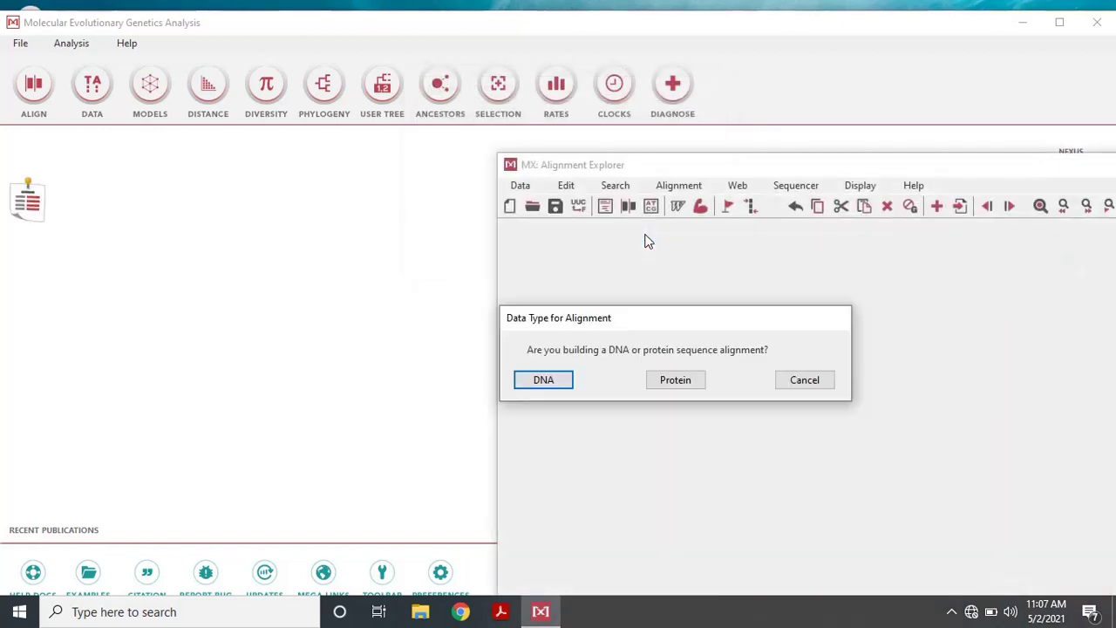
click(747, 164)
click(543, 380)
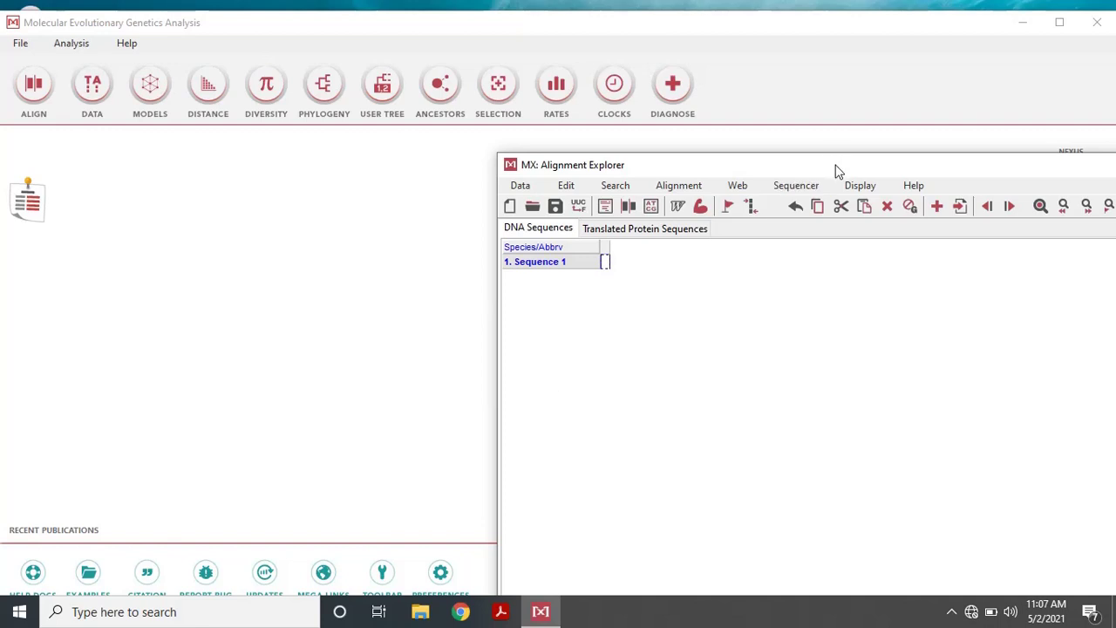
- Insert the sequences from the desktop file blastseq.txt into the new DNA alignment
drag(836, 166, 740, 135)
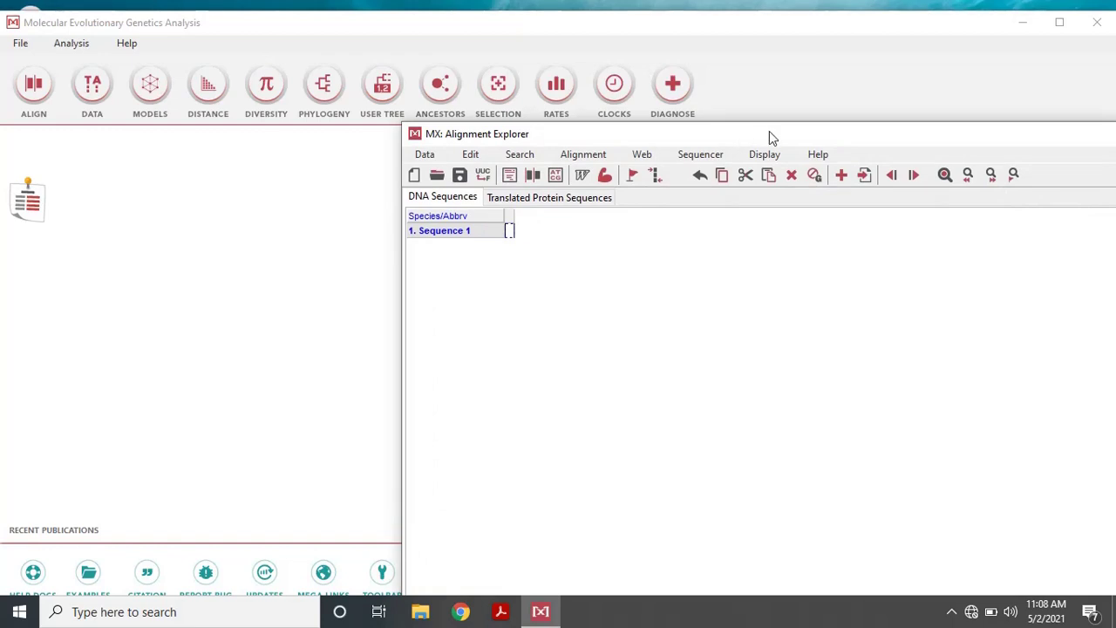
drag(765, 132, 653, 116)
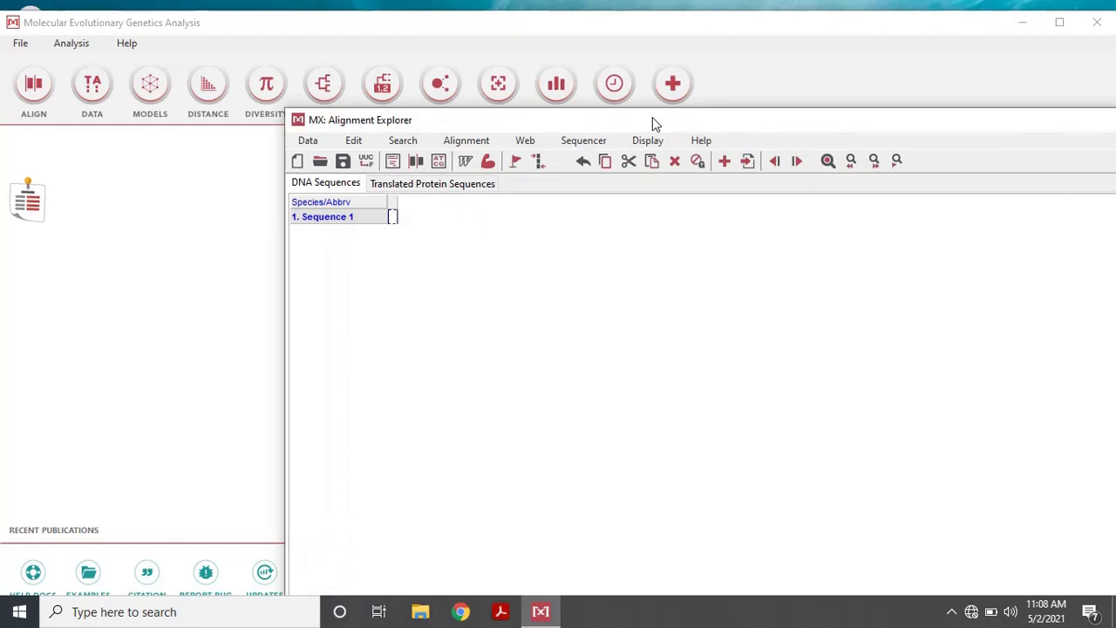
click(351, 142)
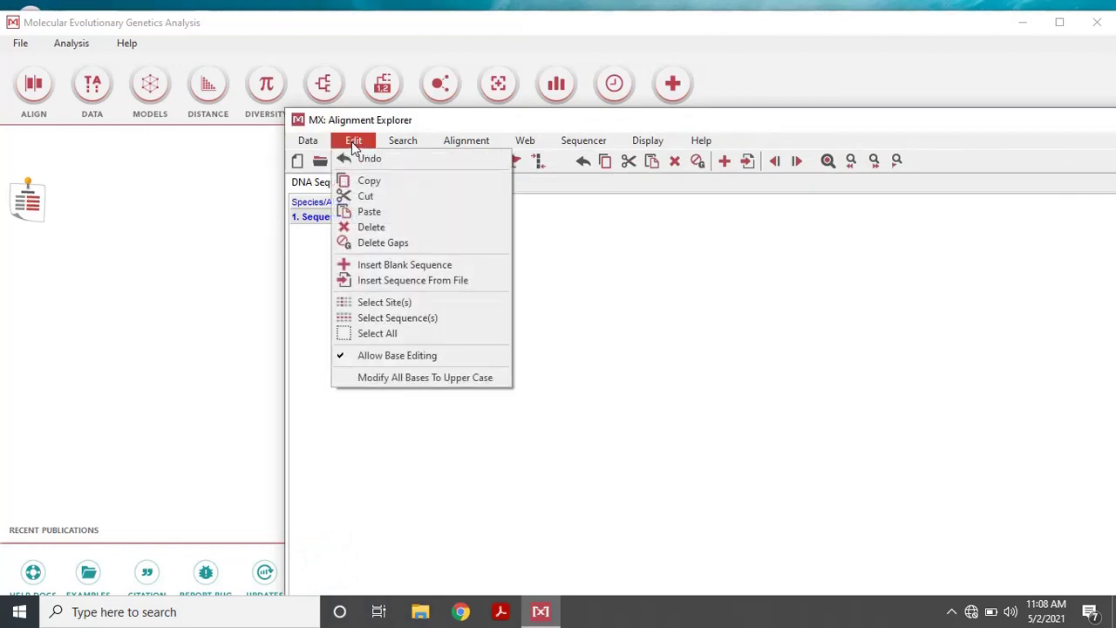
click(415, 282)
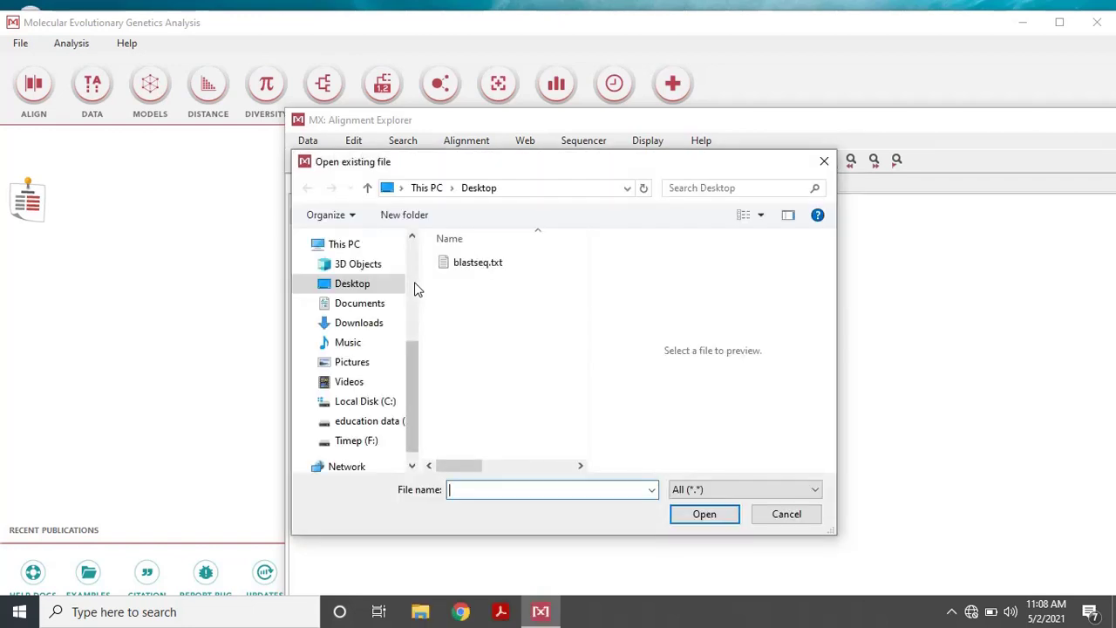
click(345, 285)
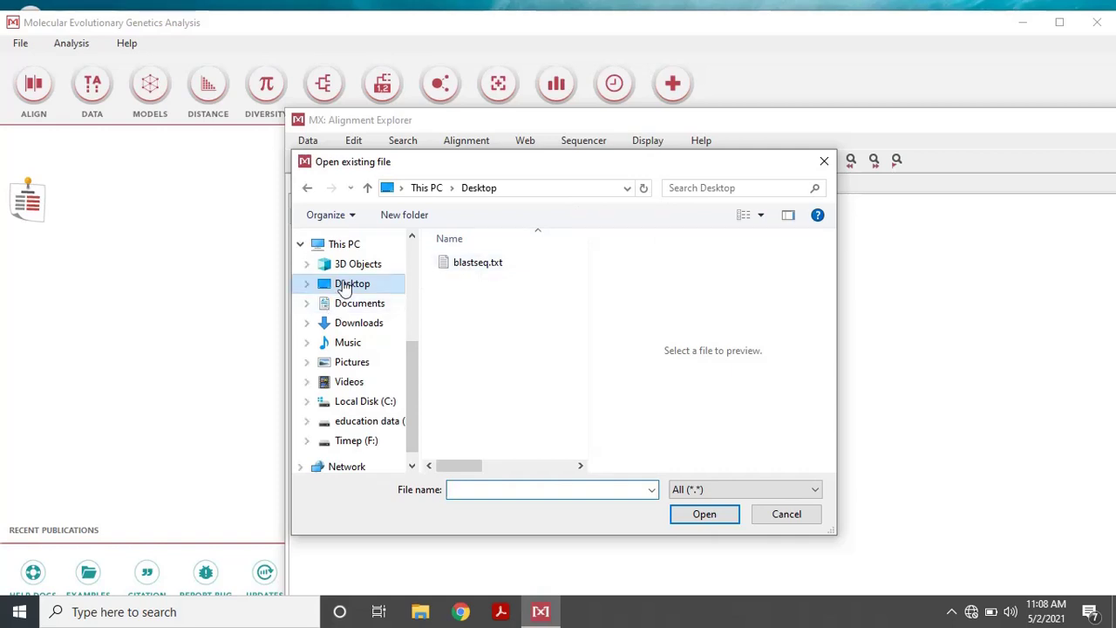
click(509, 265)
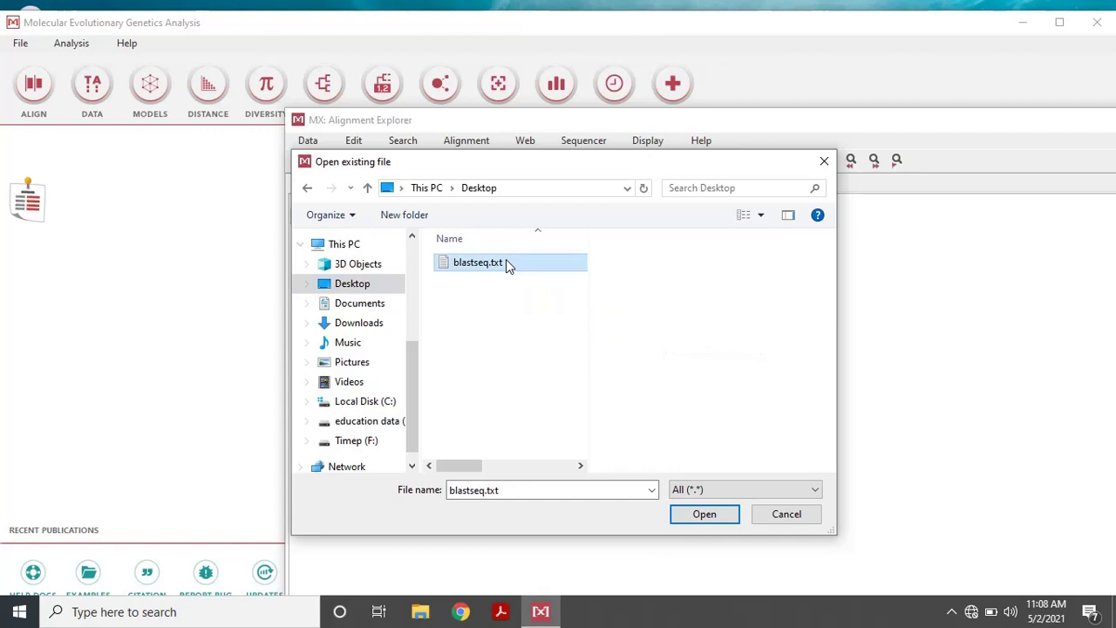
click(704, 515)
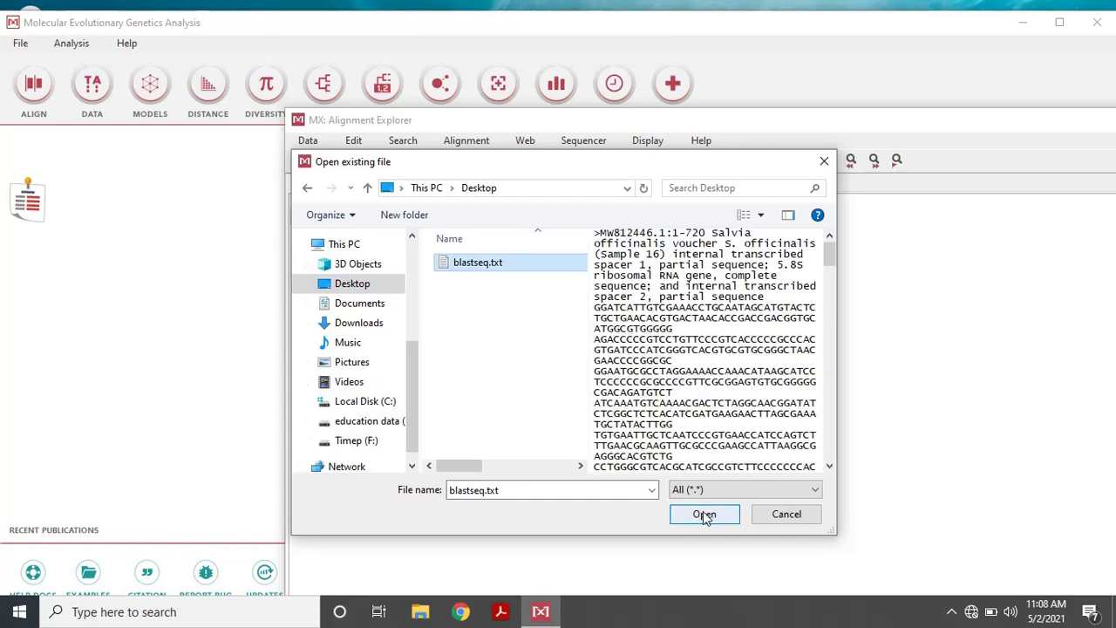
click(704, 514)
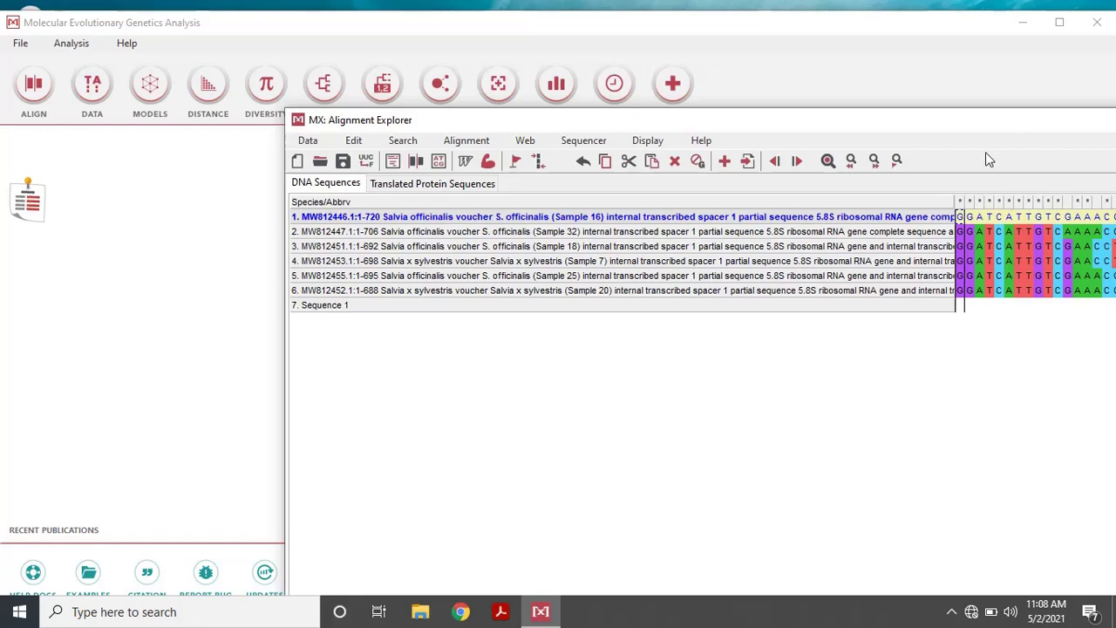
- Align the imported Salvia sequences by ClustalW, keeping the default gap opening penalty of 15.00 and gap extension penalty of 6.66
drag(980, 127, 802, 81)
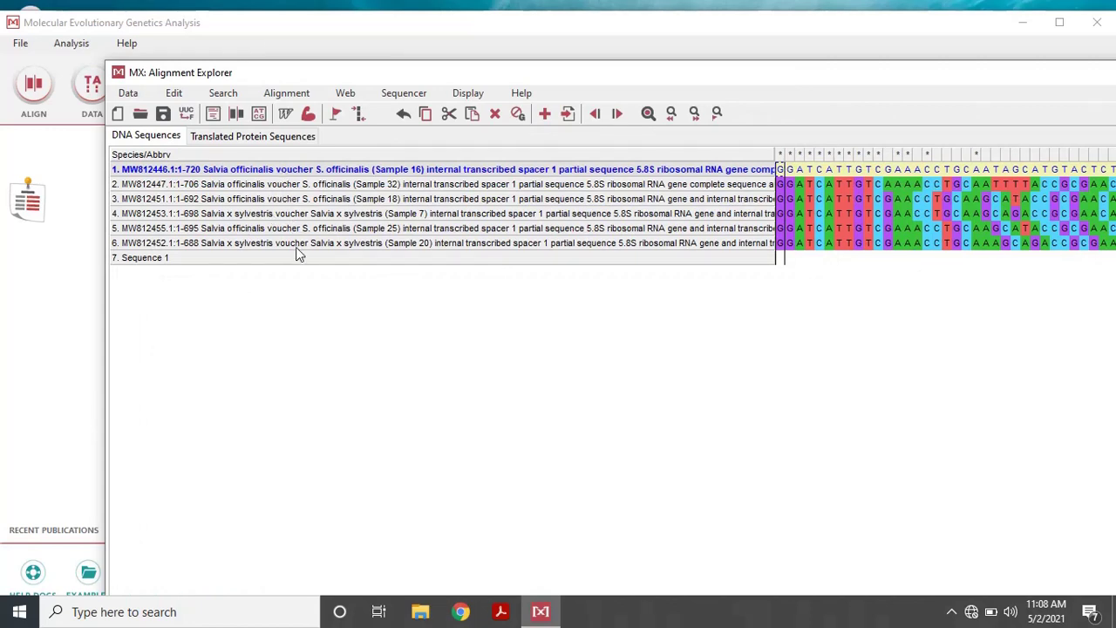
drag(655, 73, 626, 67)
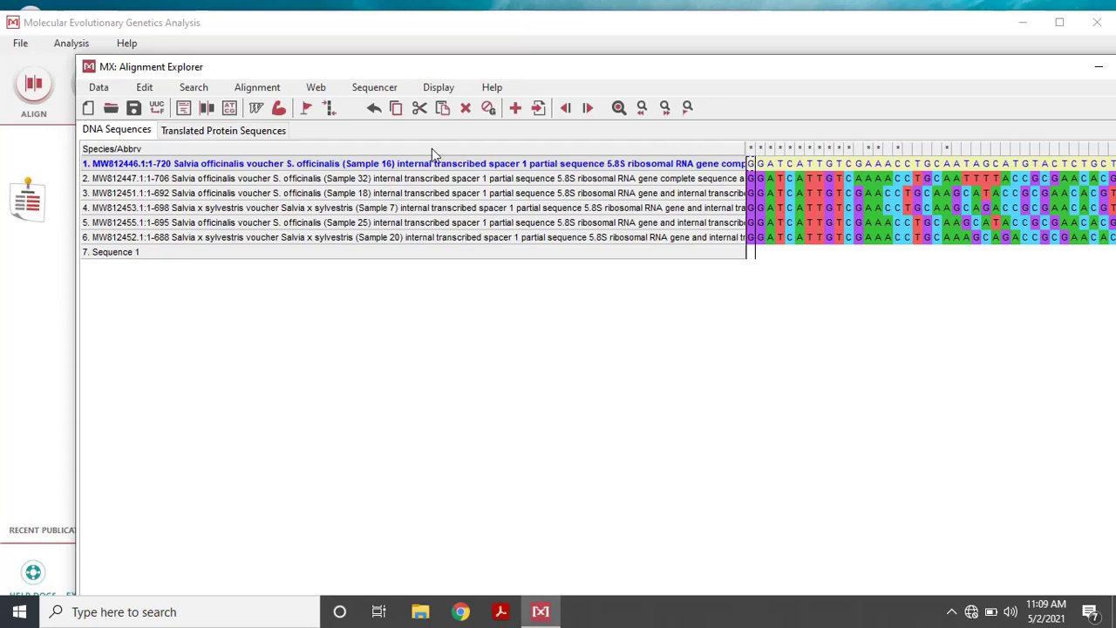
click(650, 184)
key(shift+Down)
key(shift+Down)
key(shift+Down)
key(shift+Down)
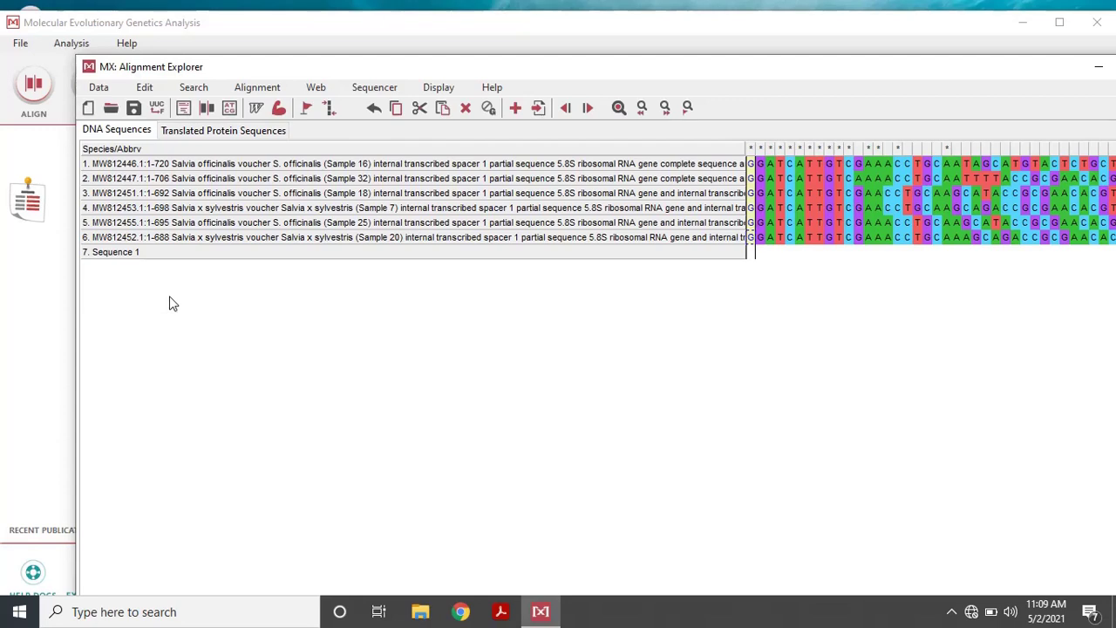
click(271, 91)
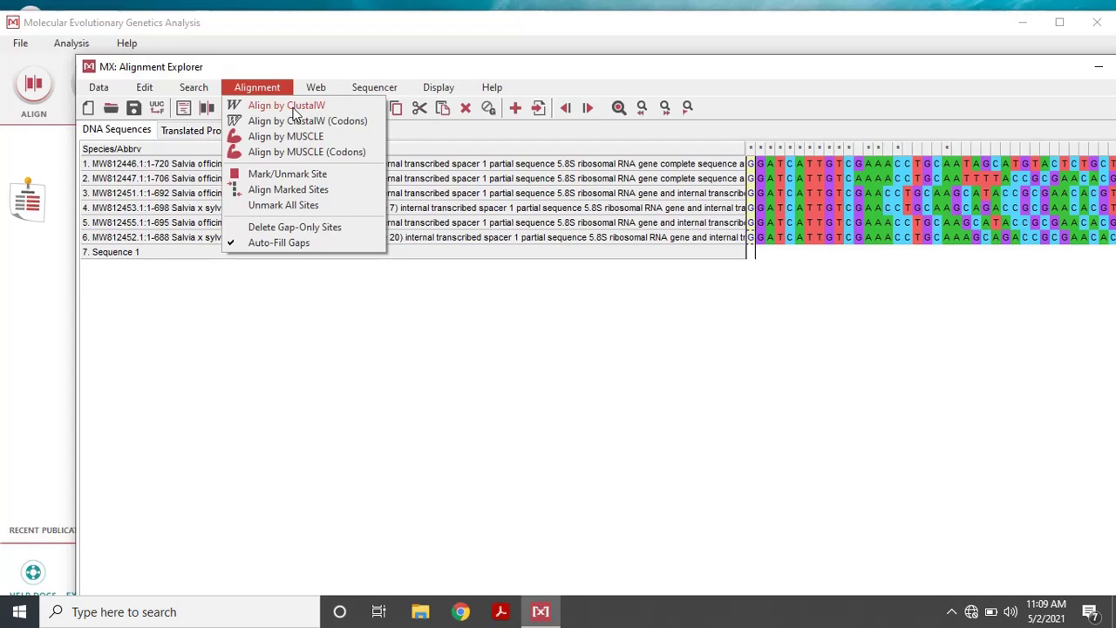
click(294, 108)
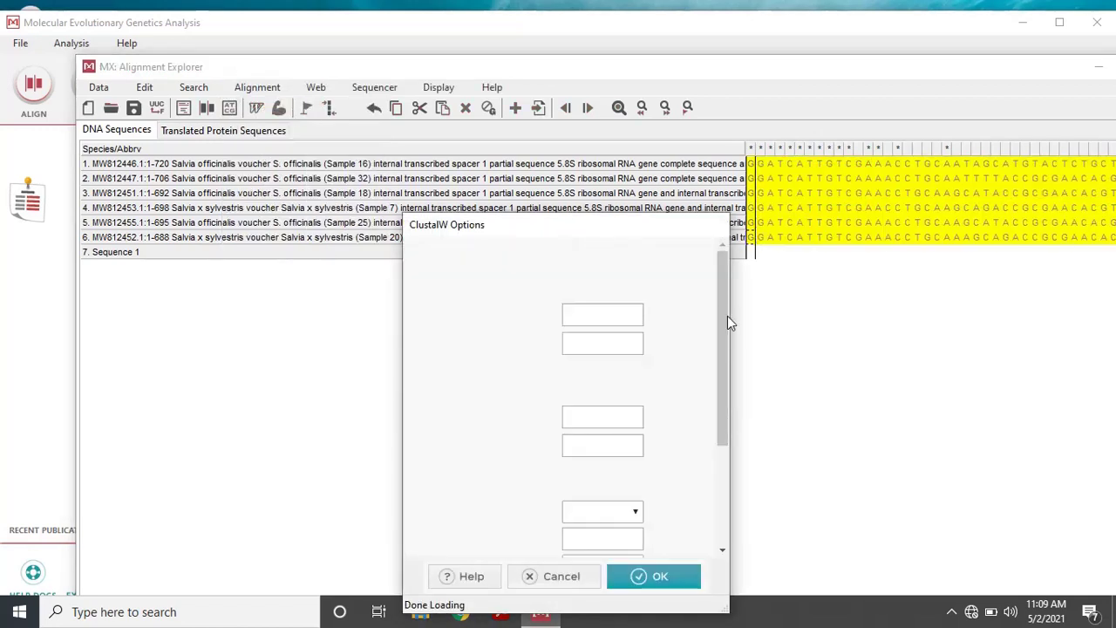
drag(583, 231, 564, 101)
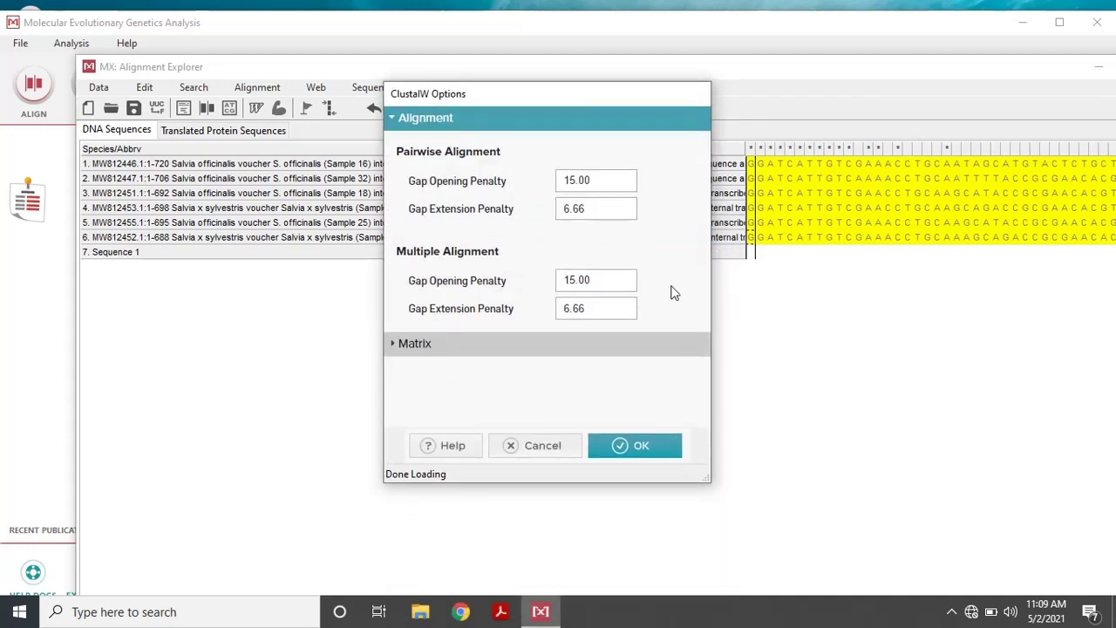
click(639, 447)
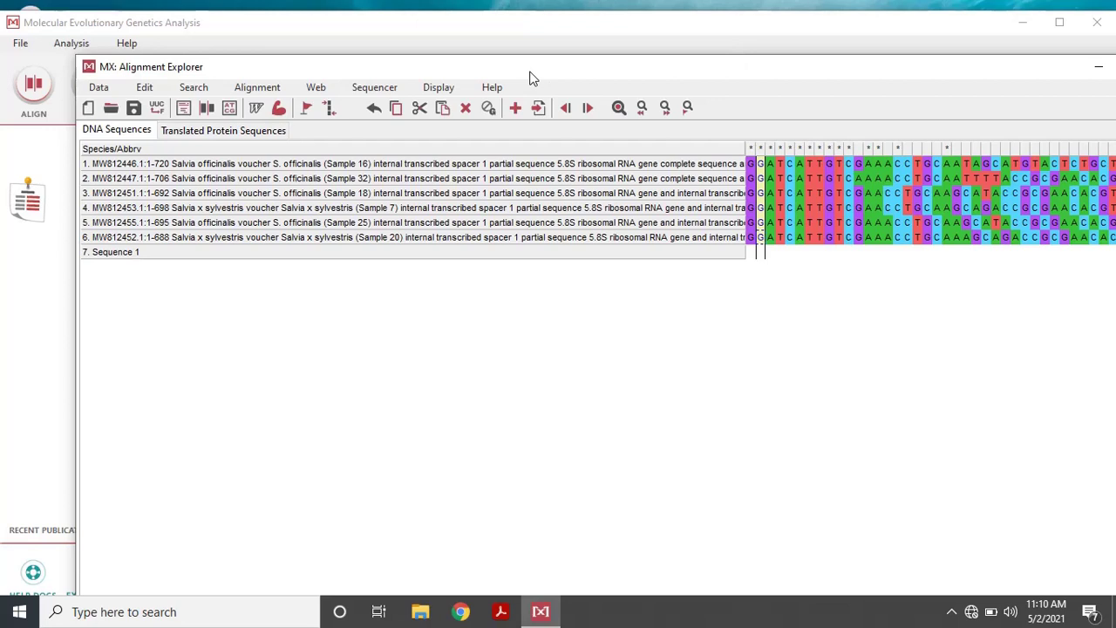
- Export the alignment in MEGA format to the Desktop with the file name aps
click(99, 88)
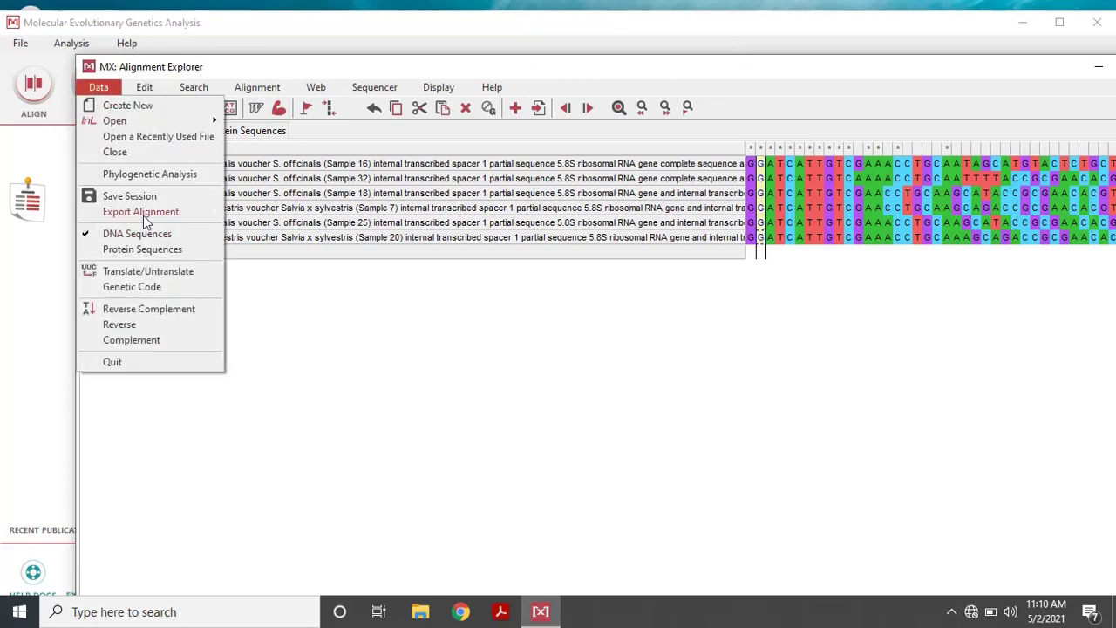
mouse_move(143, 217)
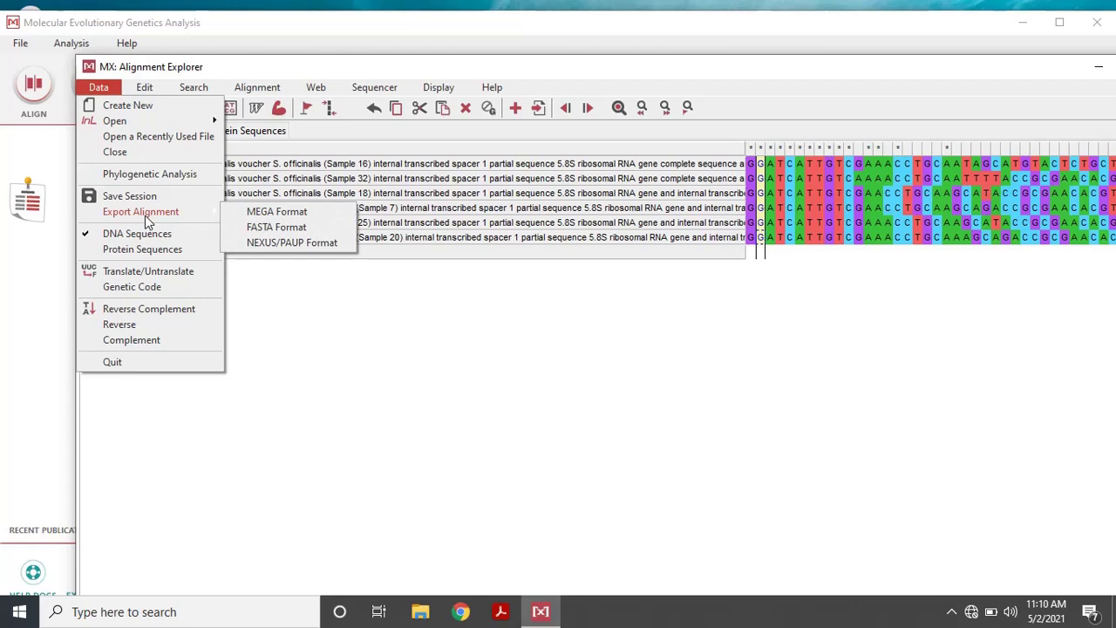
click(290, 214)
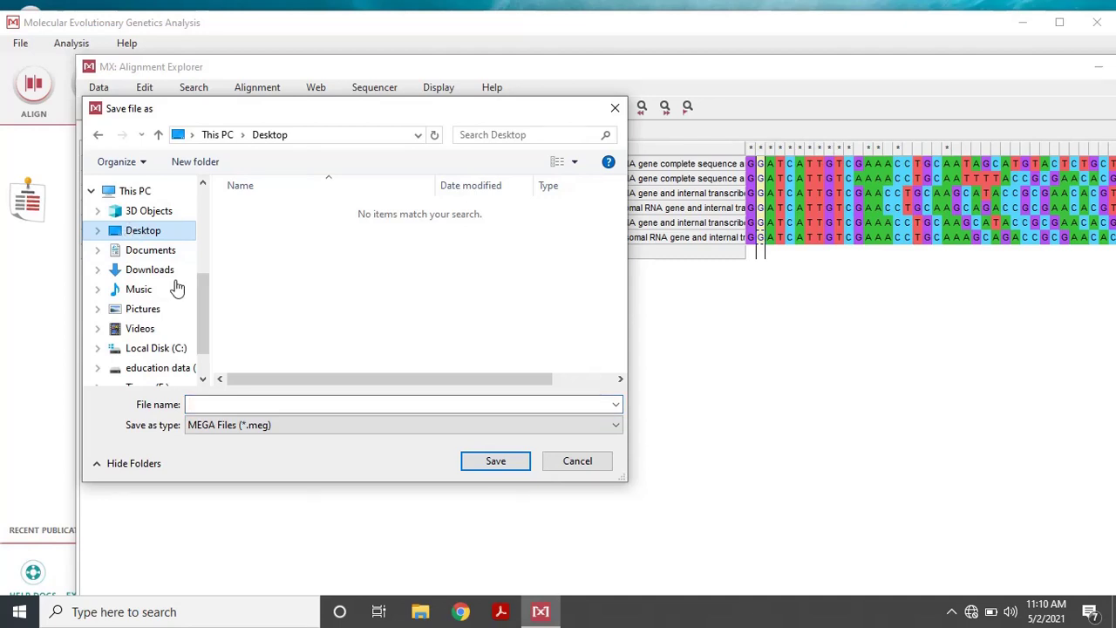
click(150, 231)
click(234, 404)
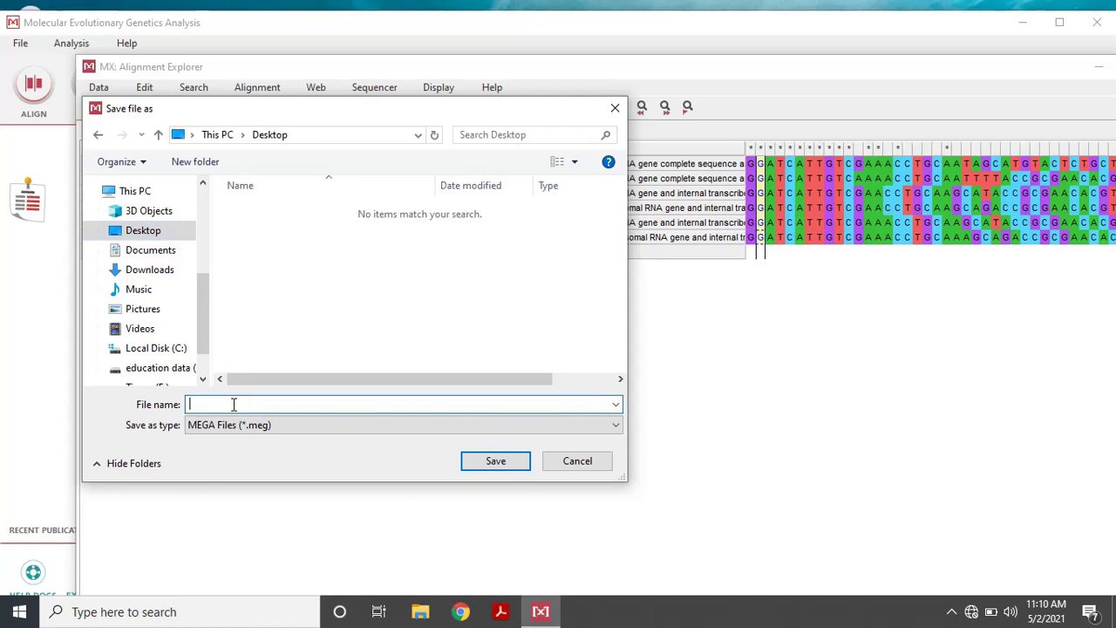
text(aps)
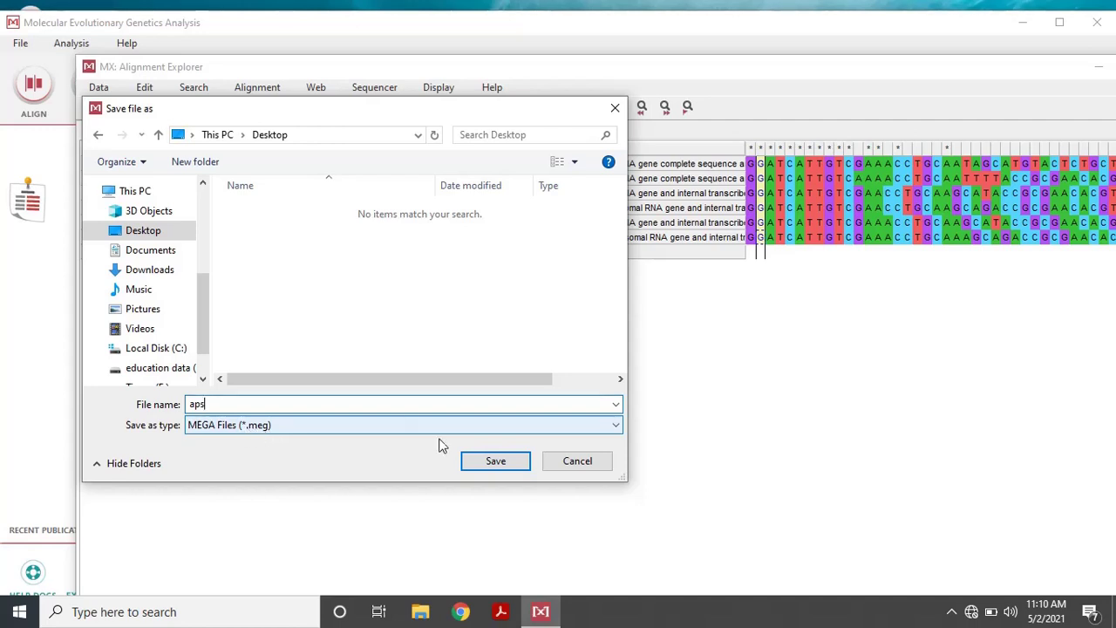
click(493, 463)
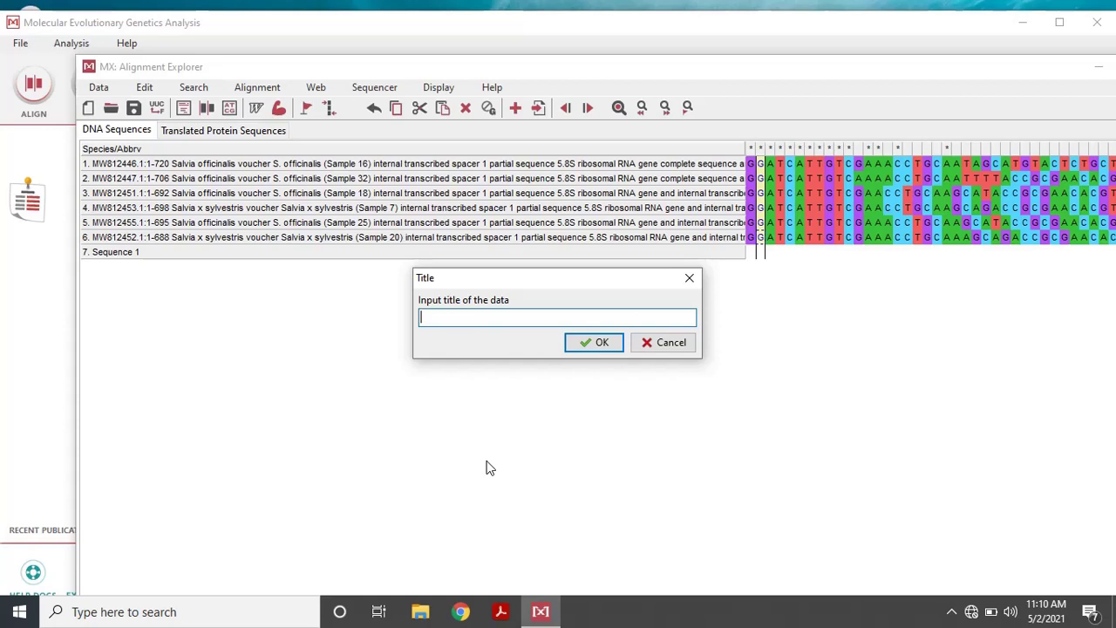
- Title the exported data aps and declare it as not protein-coding nucleotide sequence data
text(aps)
click(593, 345)
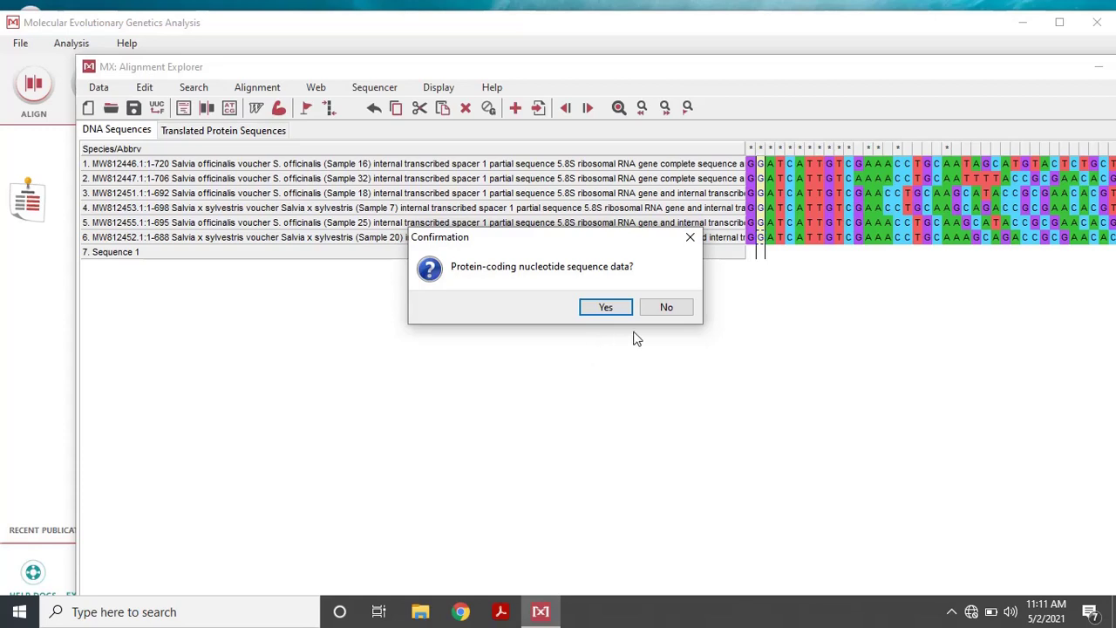
click(666, 310)
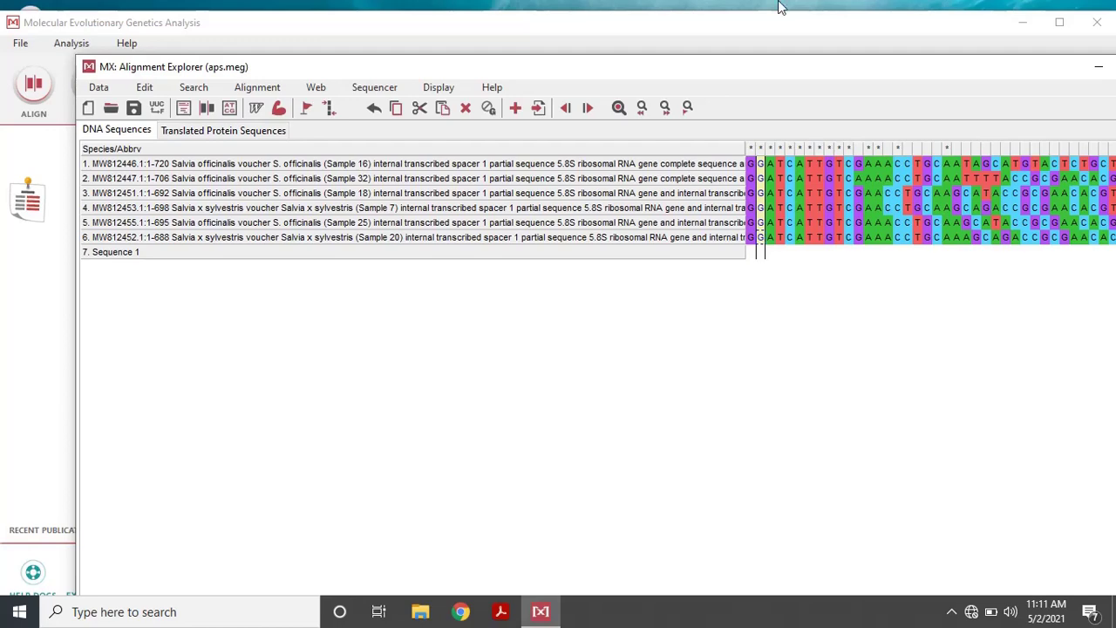
- Minimize the open windows to check for the exported aps.meg file on the desktop, and bring the main window back
click(1101, 70)
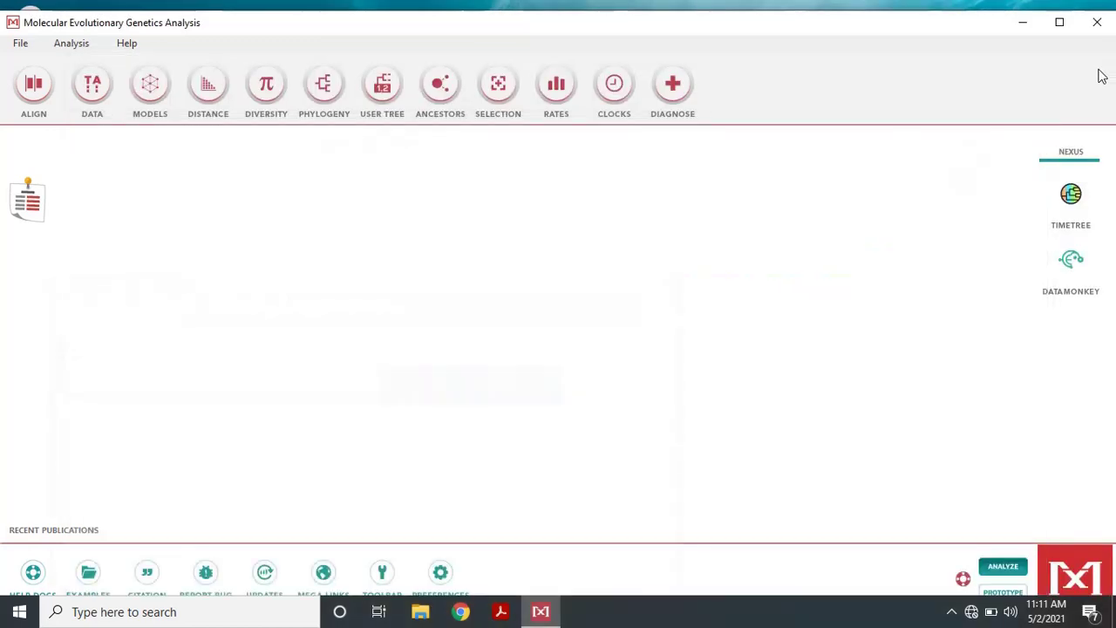
click(1029, 26)
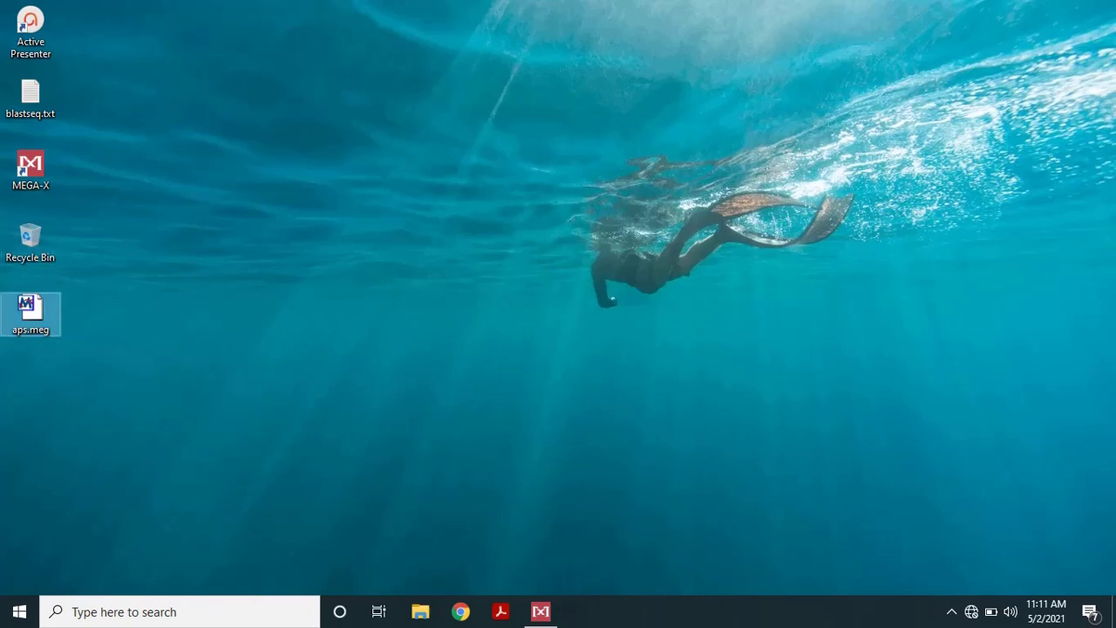
mouse_move(544, 615)
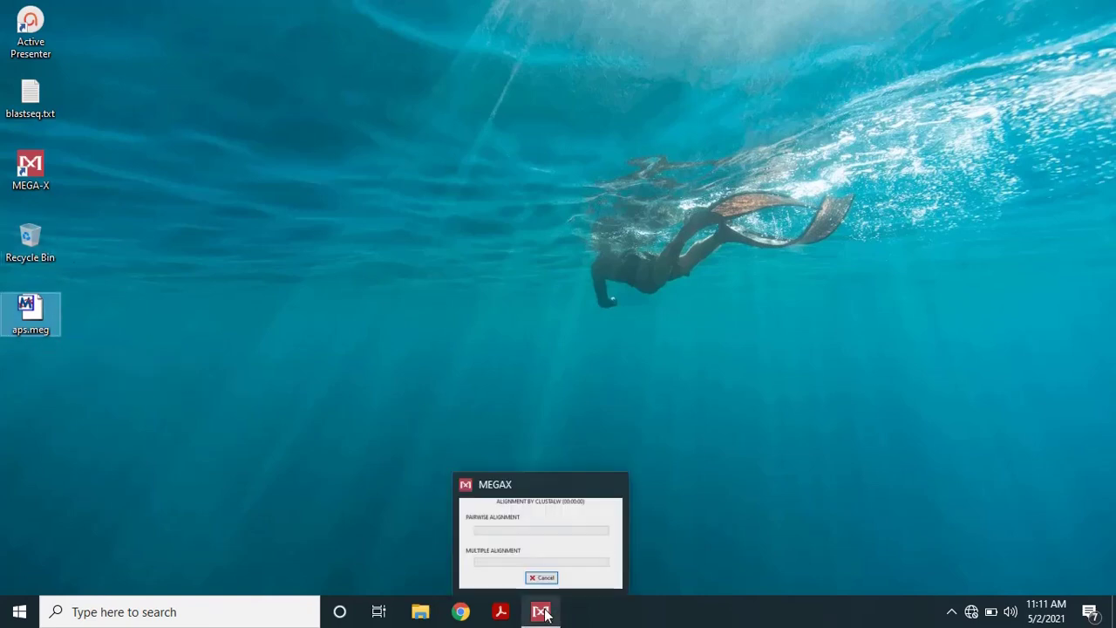
click(529, 555)
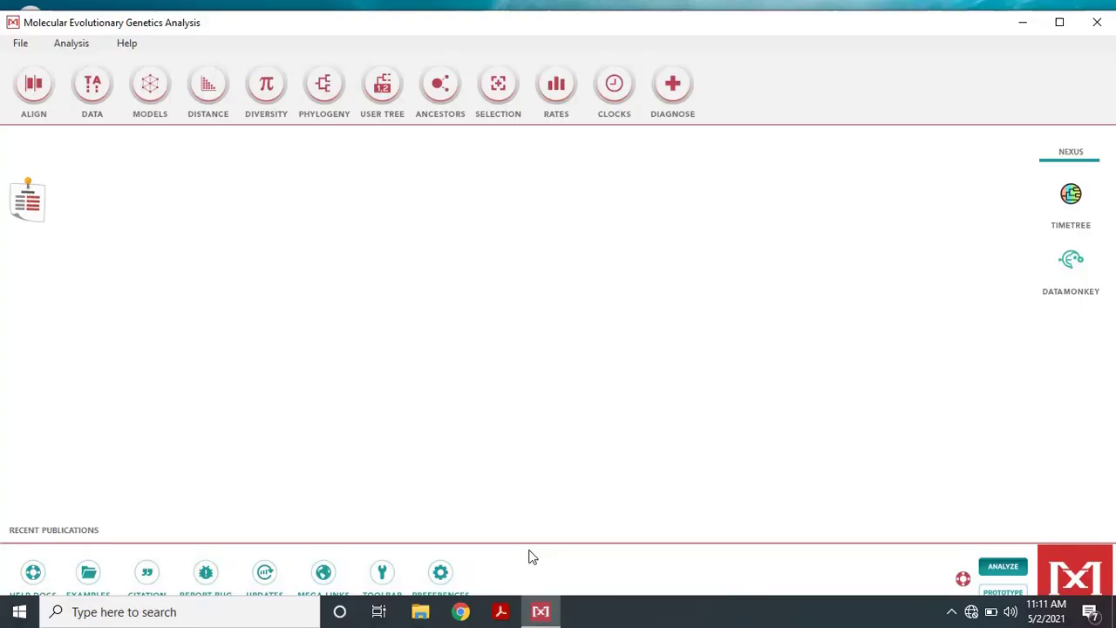
mouse_move(543, 616)
- Open the exported alignment file aps.meg from the Desktop as the active data
click(23, 51)
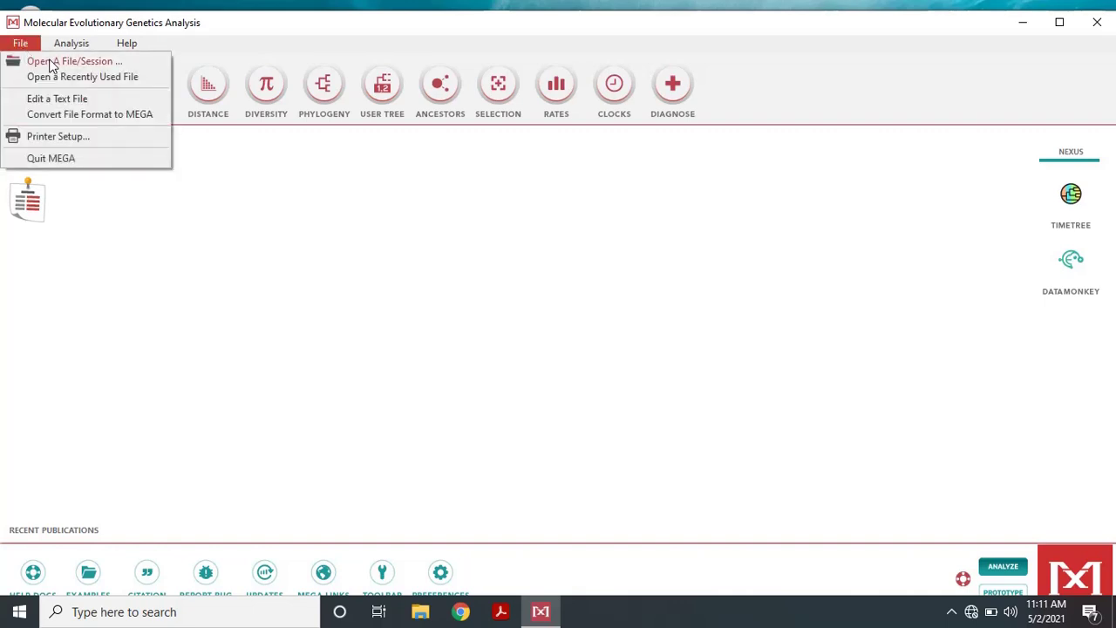
click(51, 62)
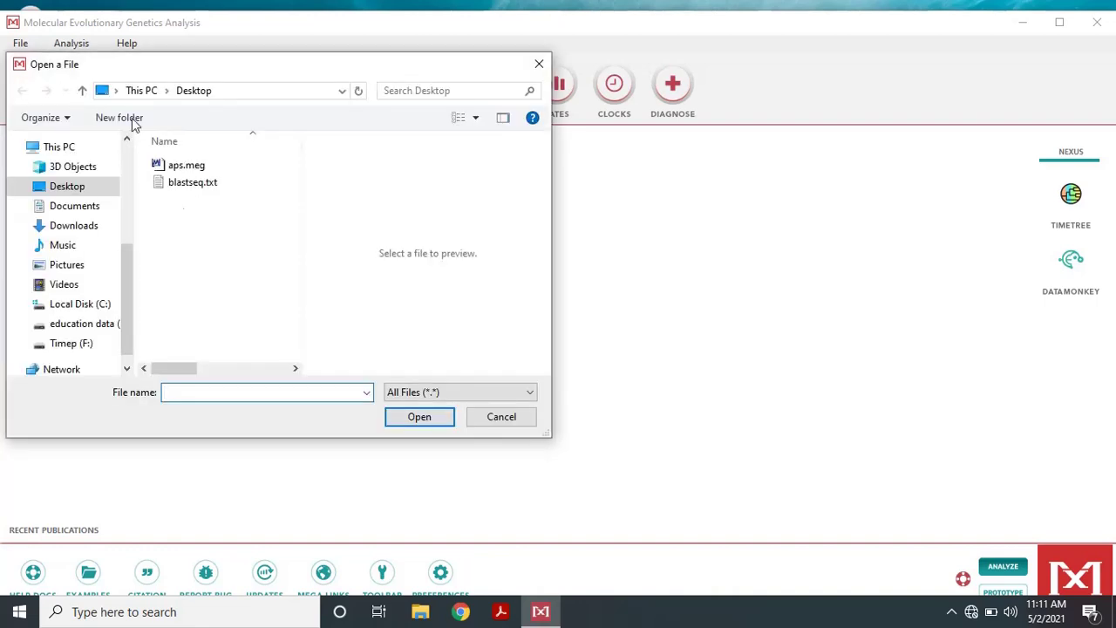
click(214, 166)
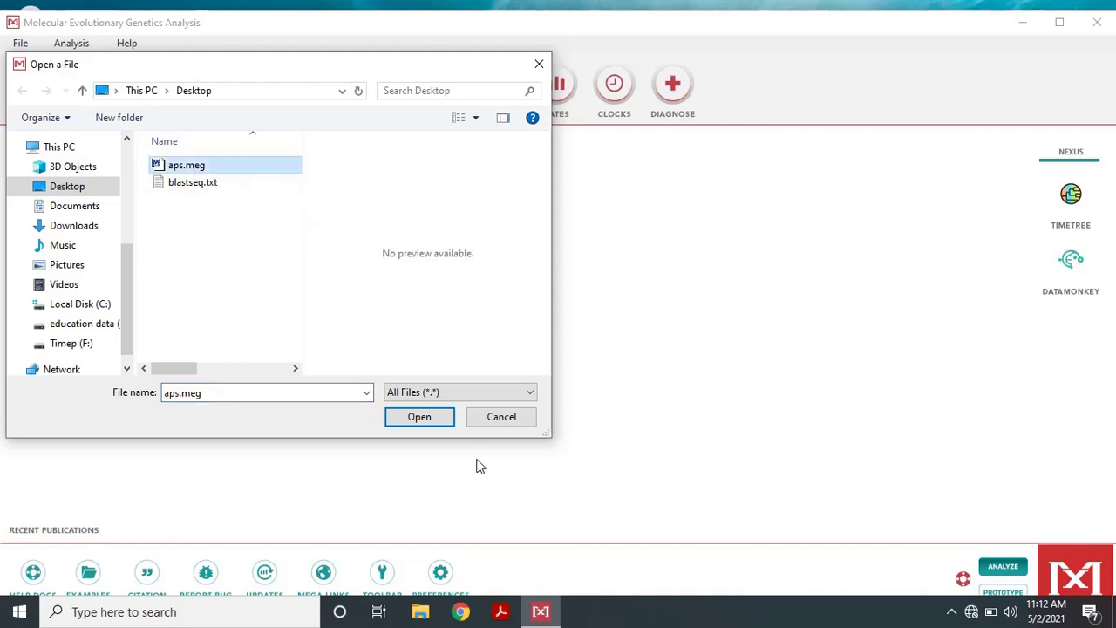
click(421, 419)
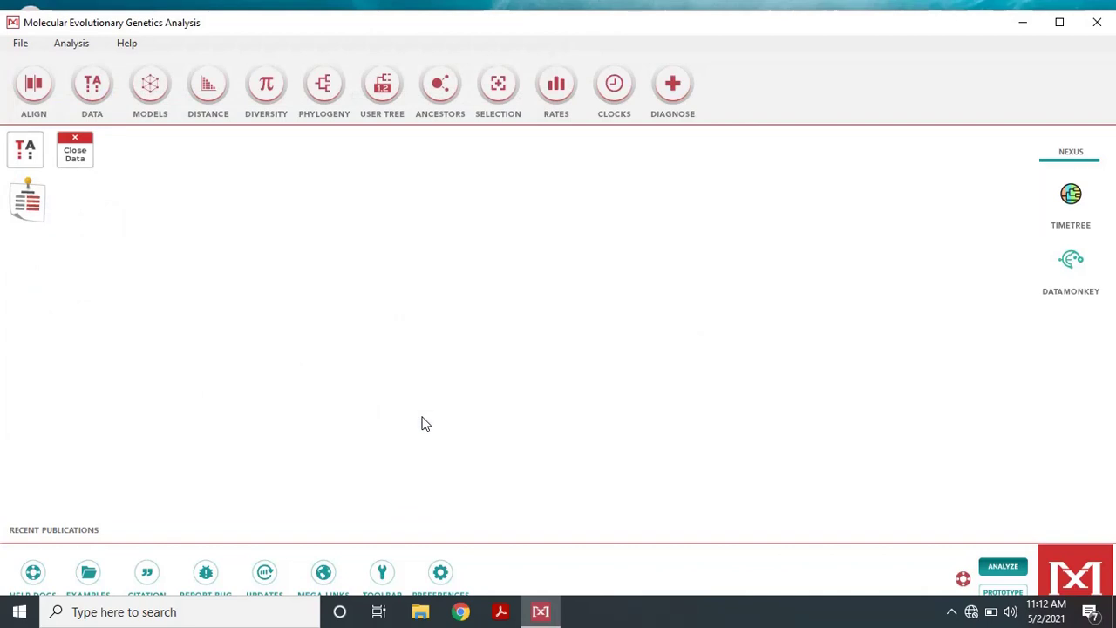
- In the Sequence Data Explorer, exclude Sequence 1 and keep the six Salvia sequences selected, checking the selection after reopening
click(27, 150)
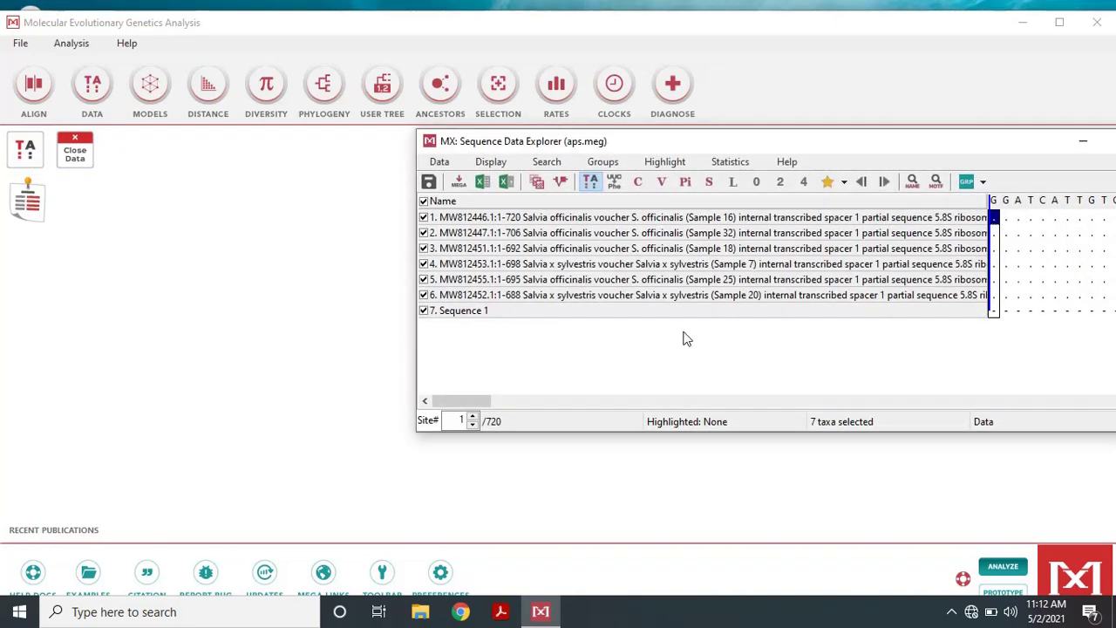
drag(880, 141, 672, 97)
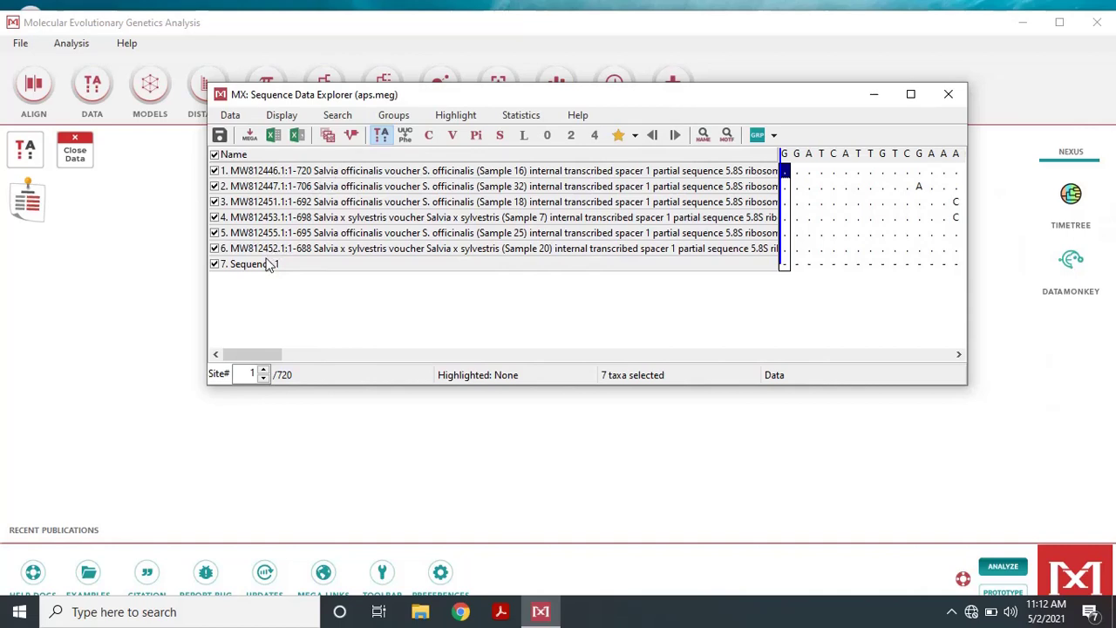
click(214, 154)
click(215, 187)
click(214, 218)
click(215, 233)
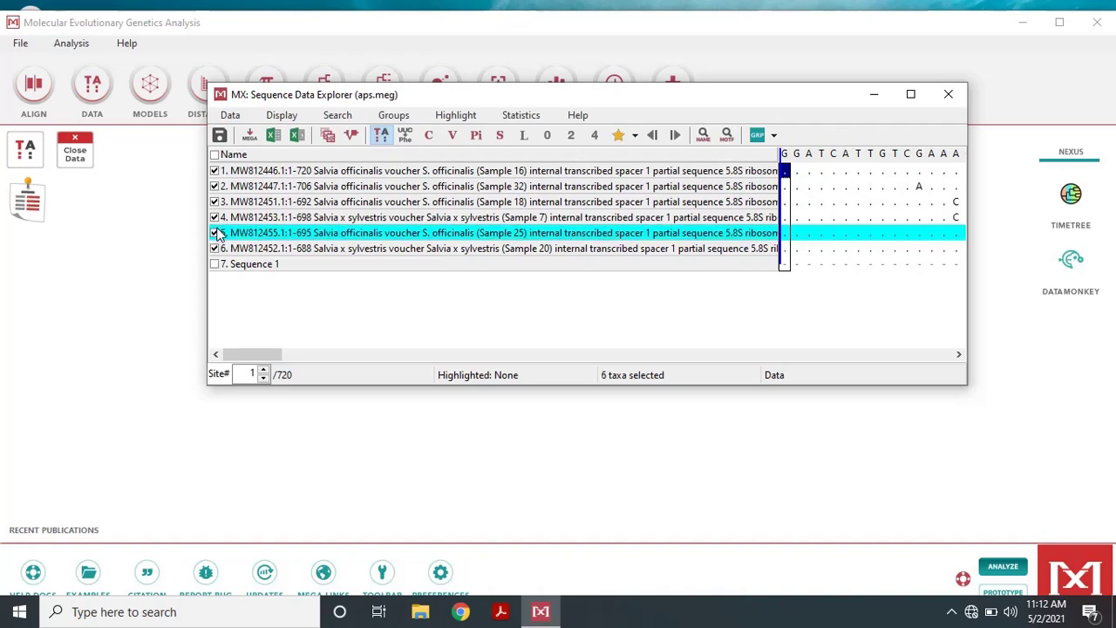
click(951, 96)
click(25, 149)
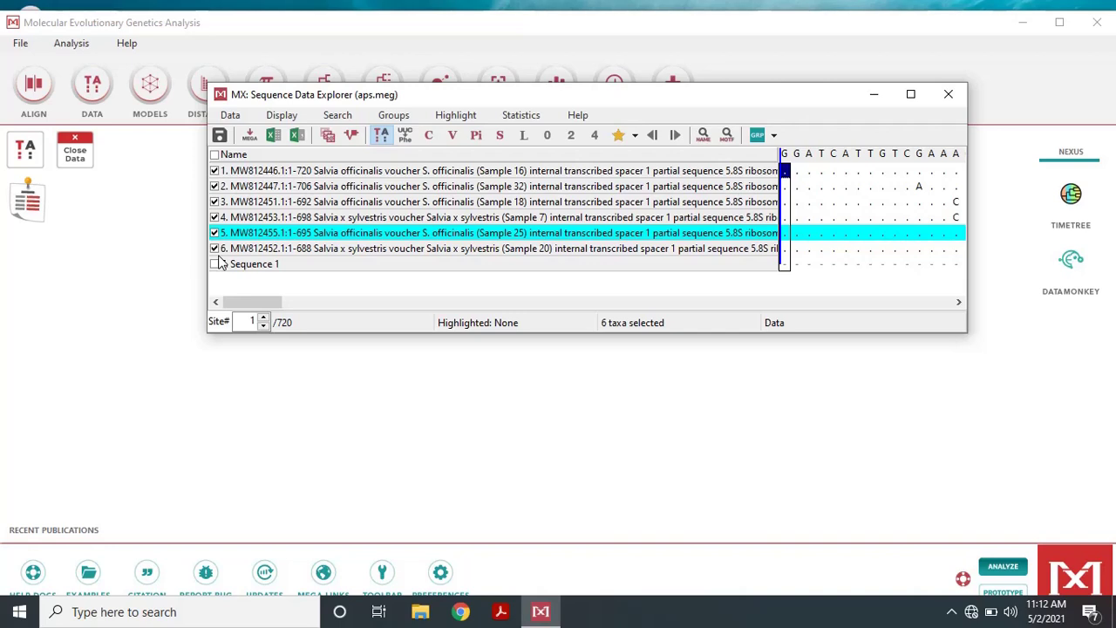
click(875, 94)
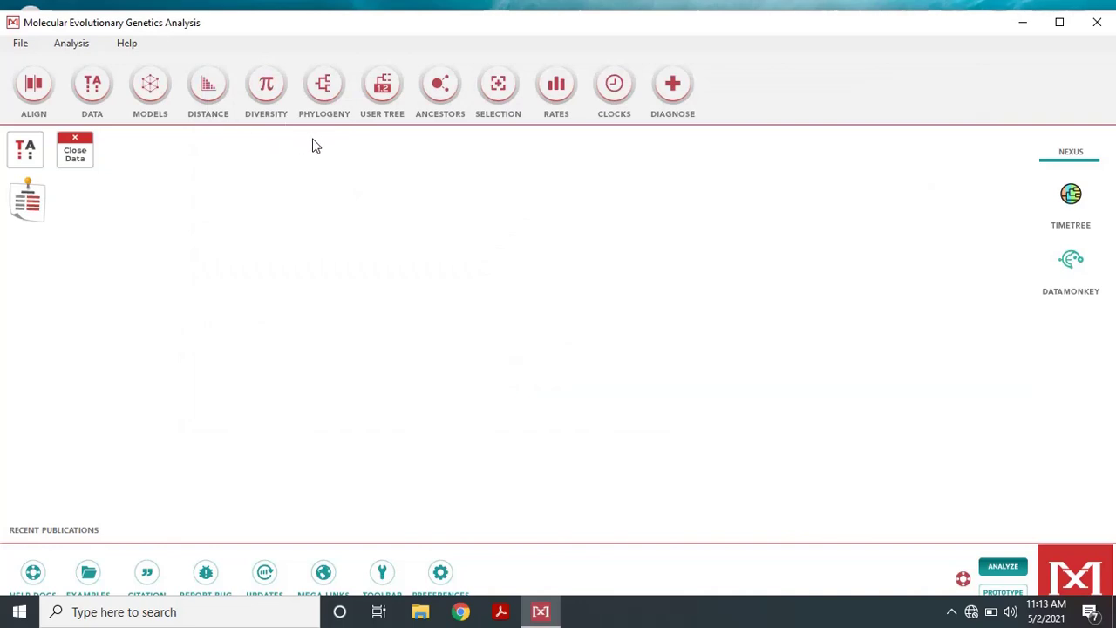
- Construct a Neighbor-Joining tree from the active aps.meg data, using the Bootstrap method with 500 replications and the other default preferences
click(321, 90)
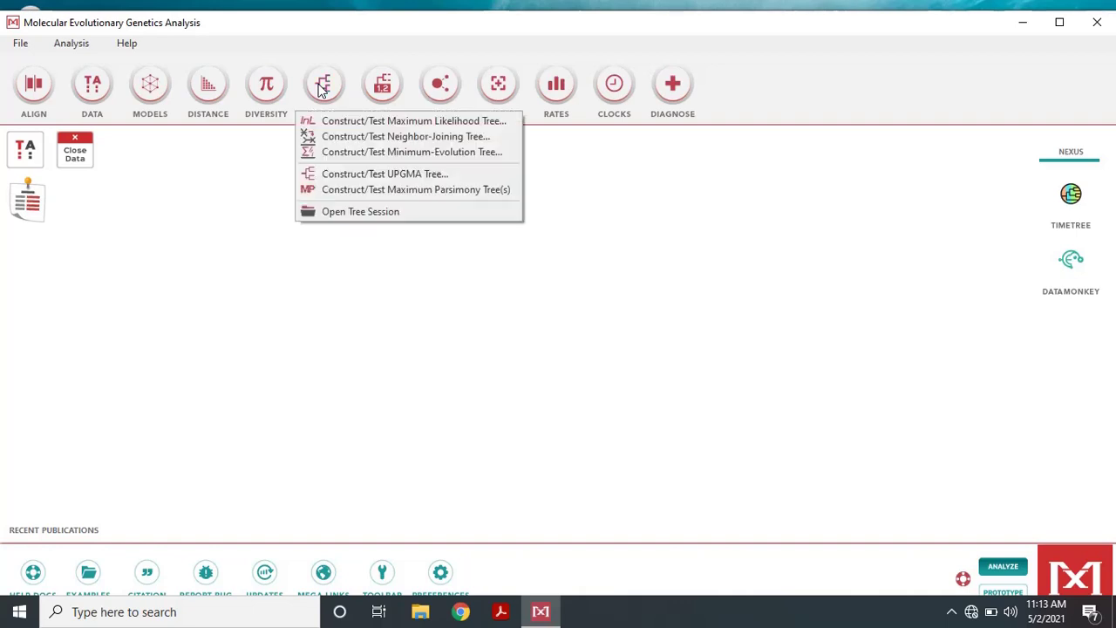
click(391, 140)
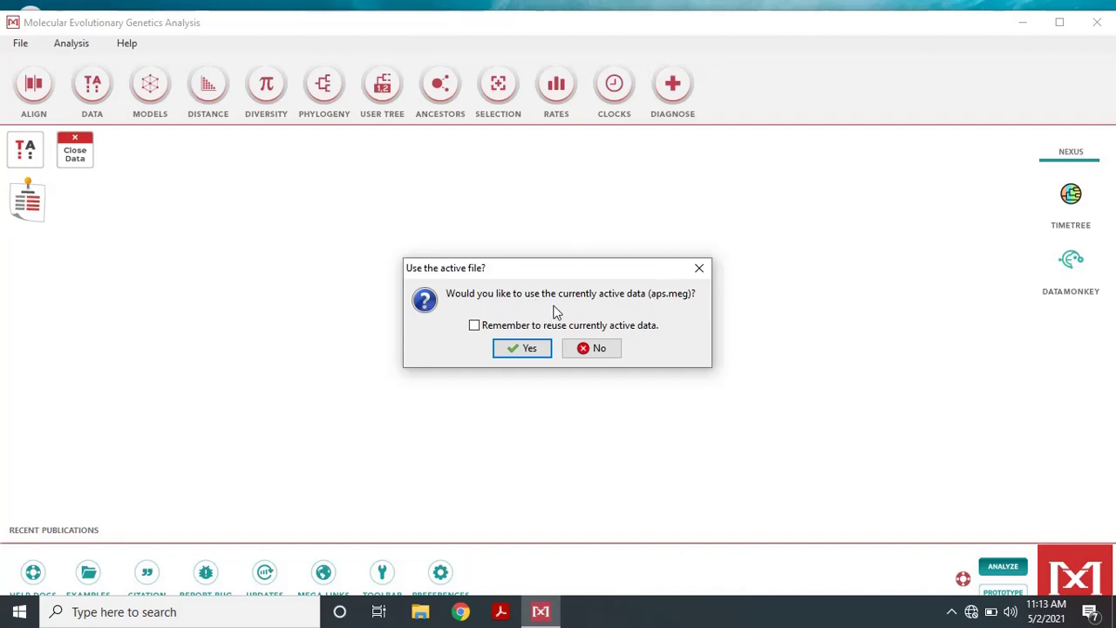
click(528, 350)
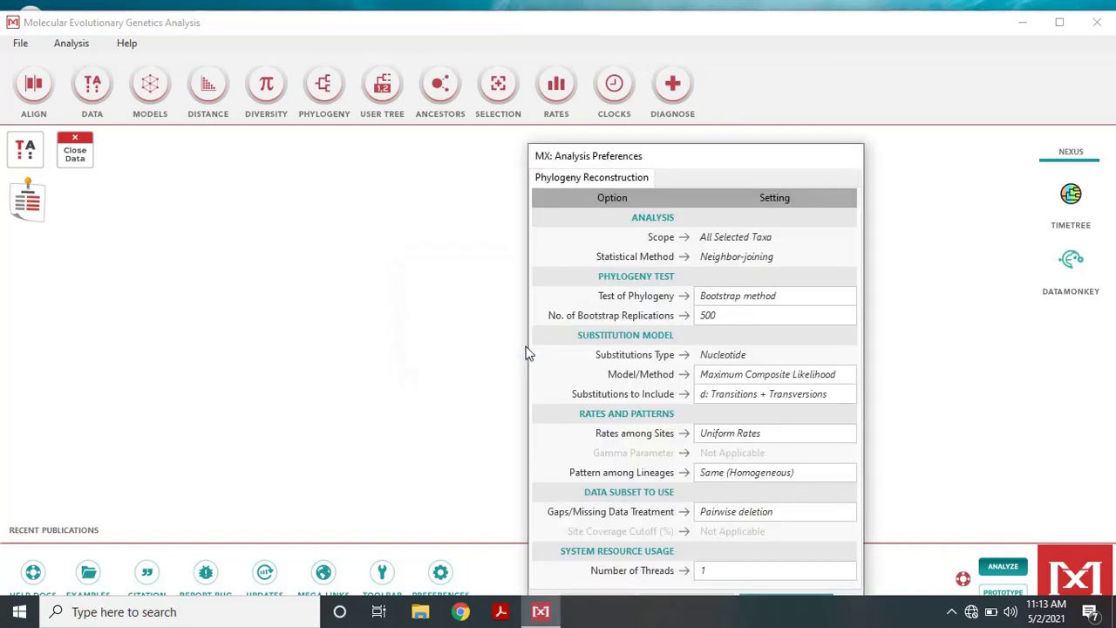
drag(735, 158, 622, 46)
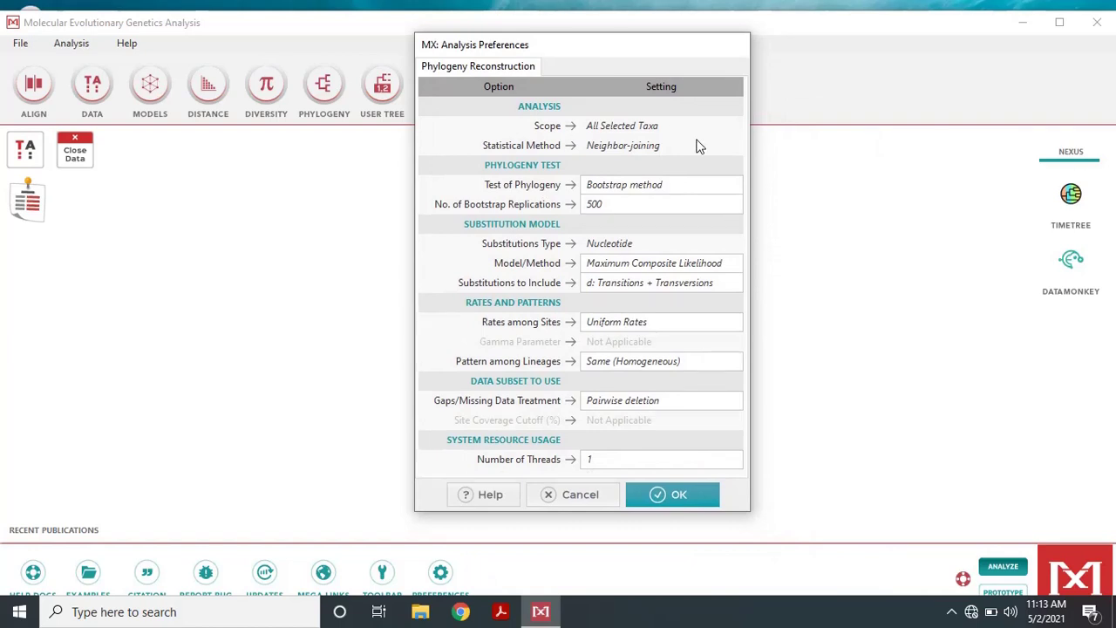
click(710, 188)
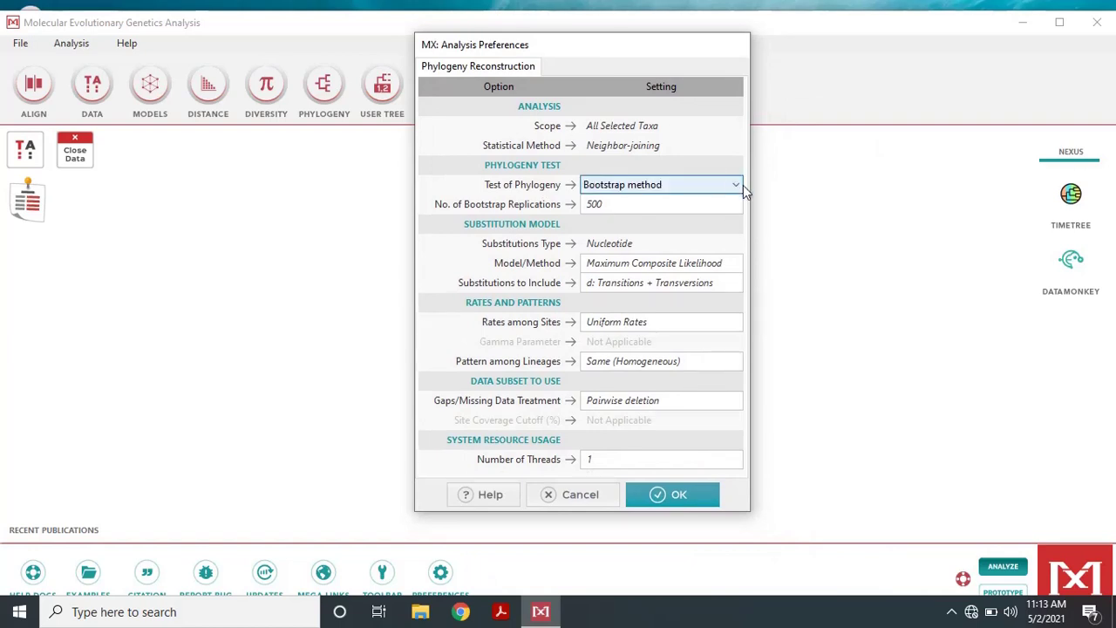
click(737, 190)
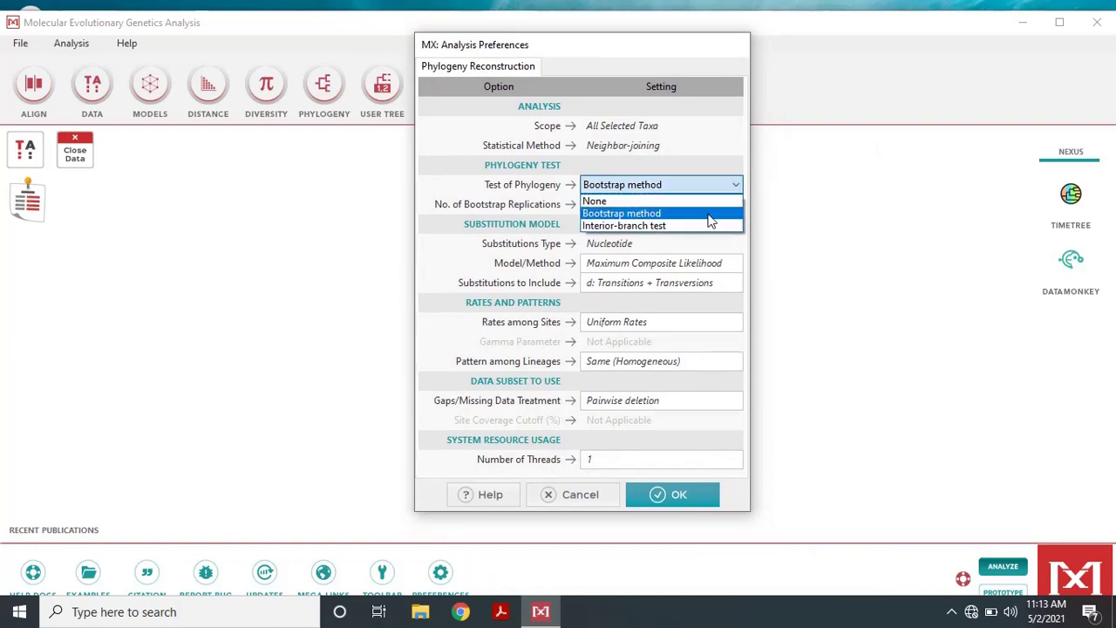
click(711, 221)
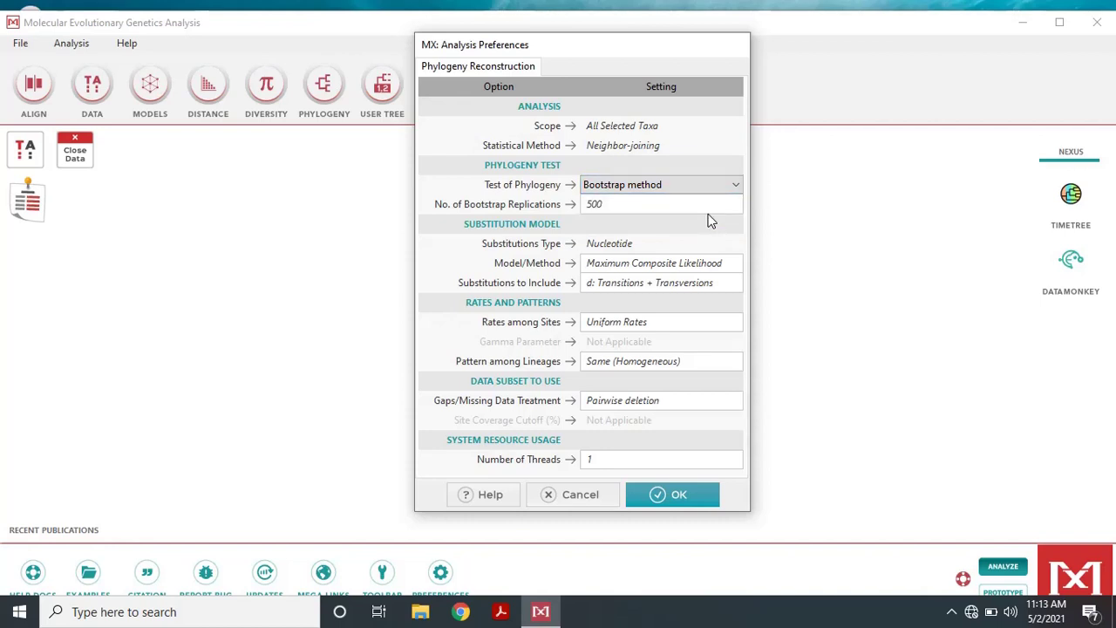
click(678, 495)
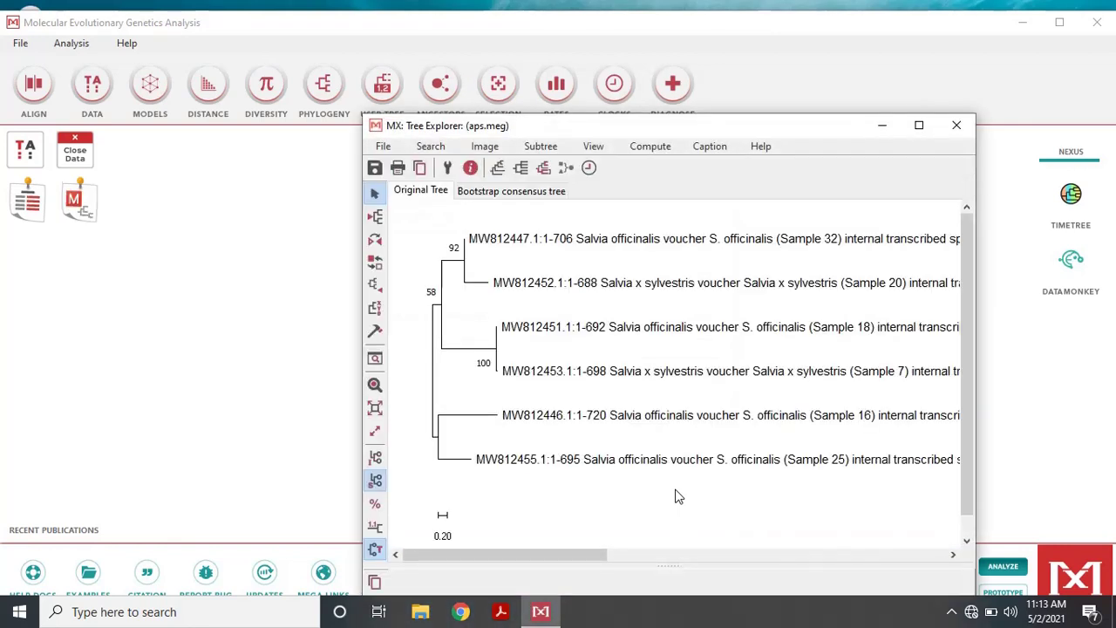
- Maximize the Tree Explorer and open the image export options for the original tree in PDF format
click(920, 127)
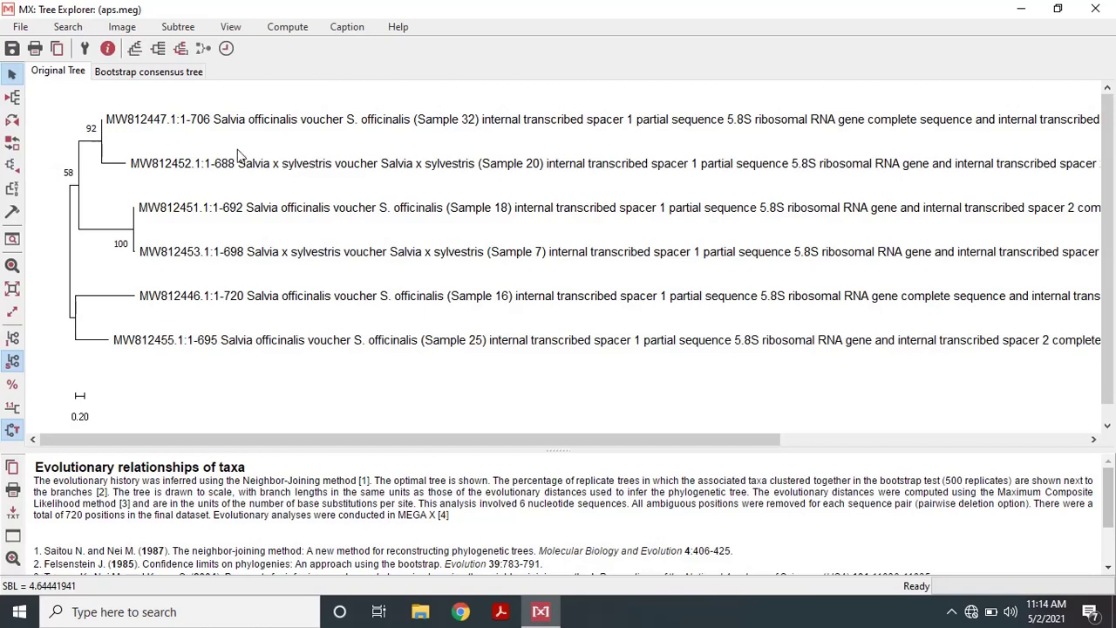
click(128, 31)
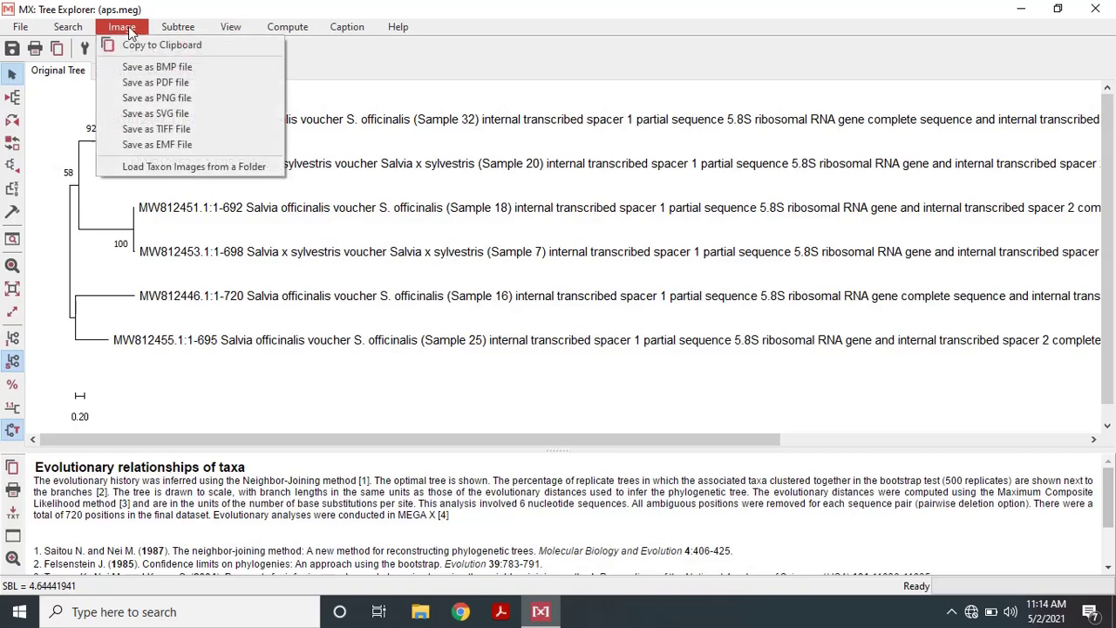
click(167, 88)
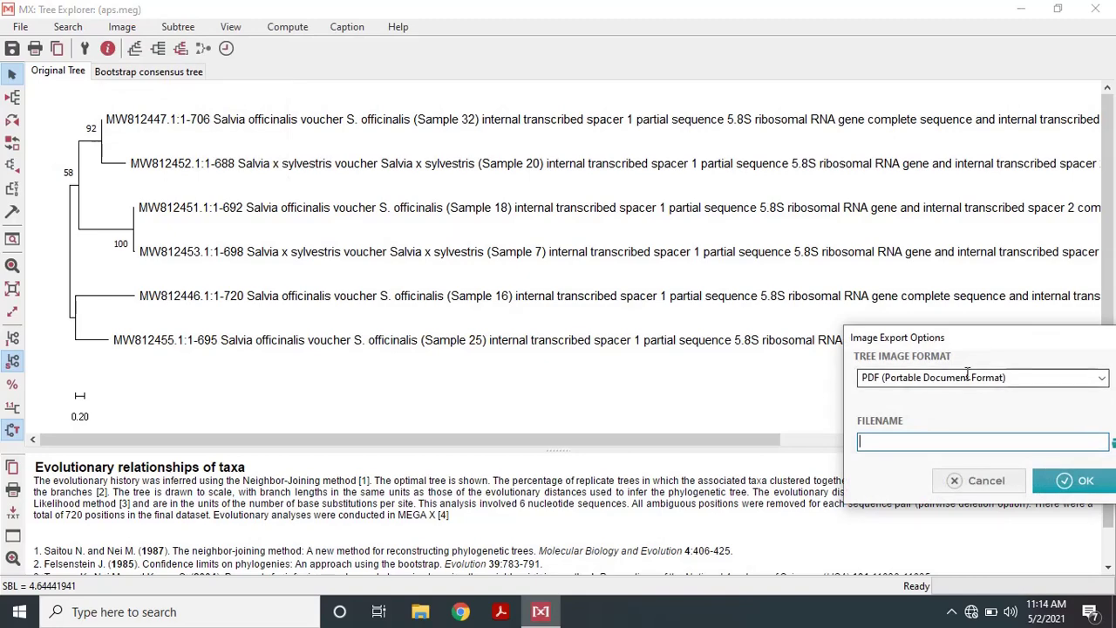
drag(968, 344, 742, 262)
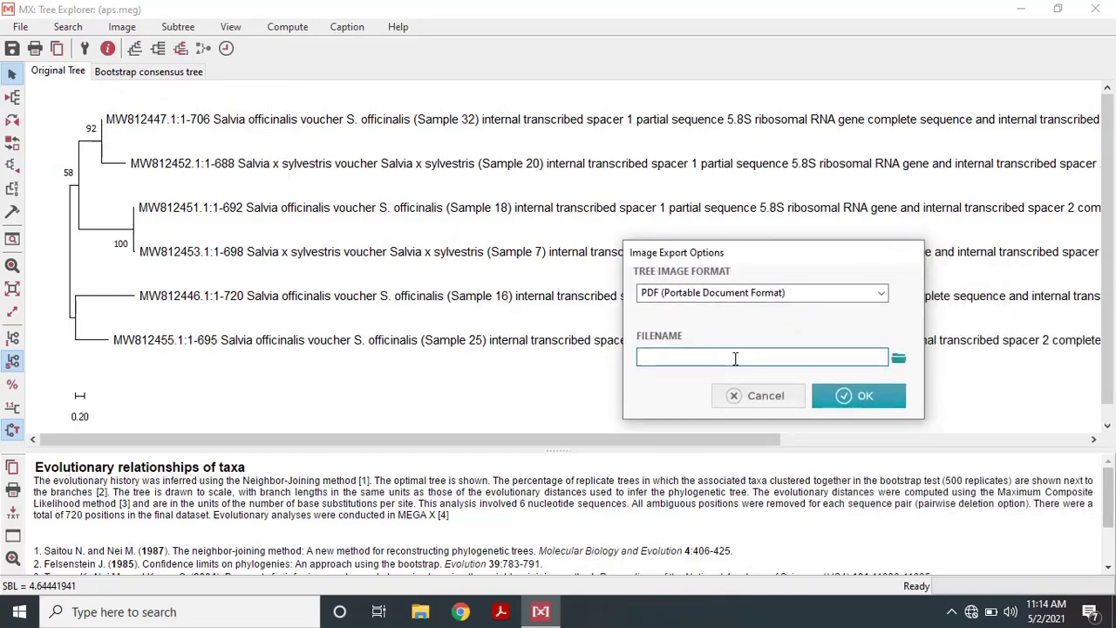
text(aps)
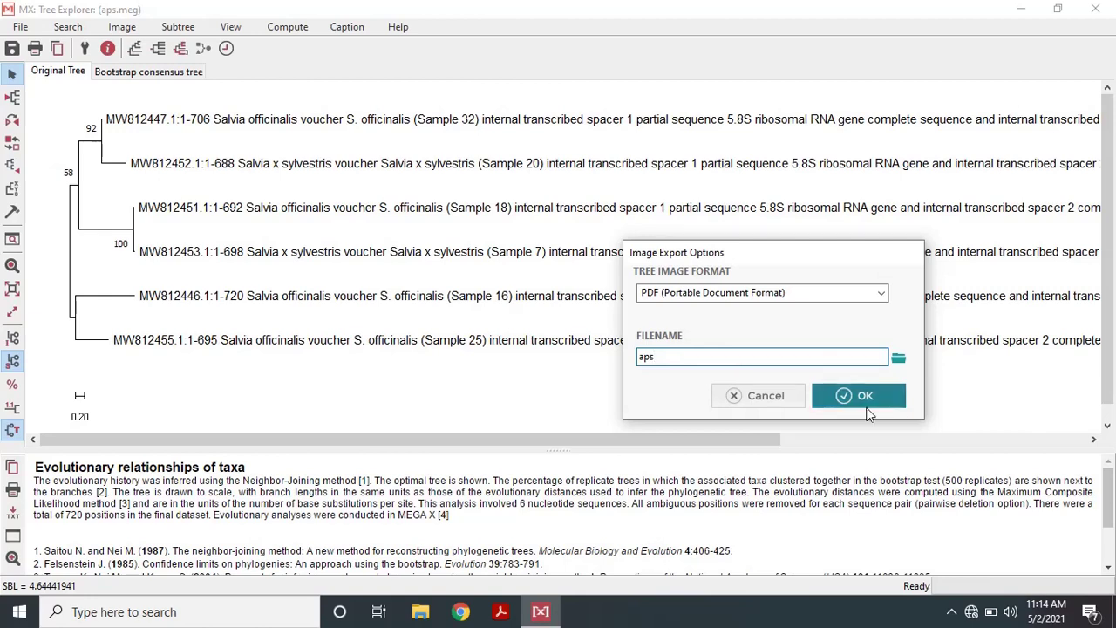
key(BackSpace)
key(BackSpace)
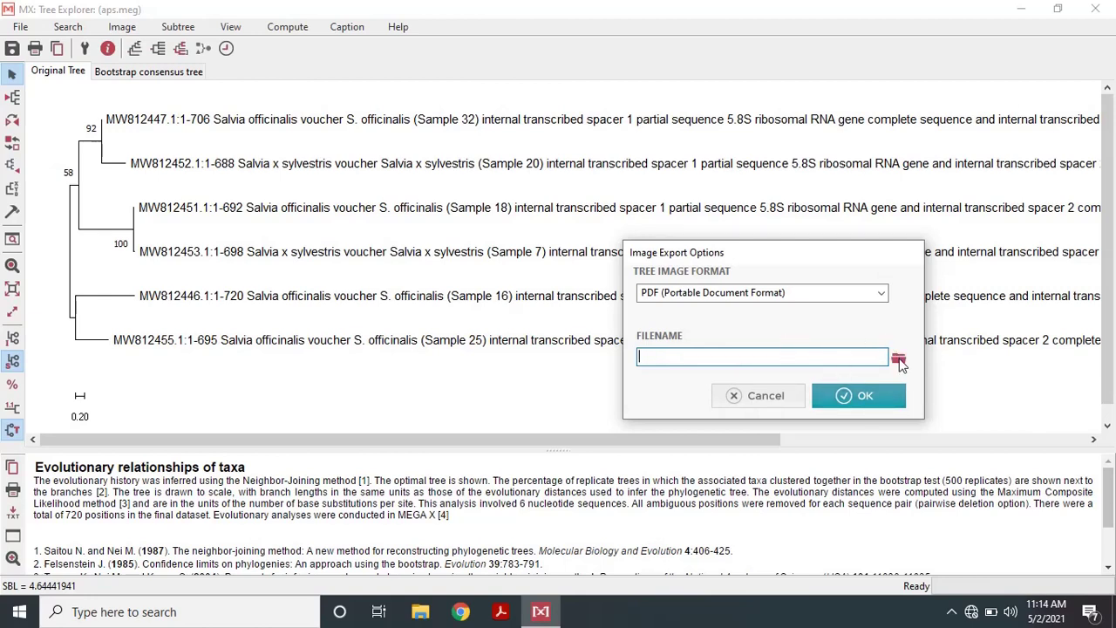
- Browse for a save location for the tree's PDF and choose the Desktop folder
click(900, 361)
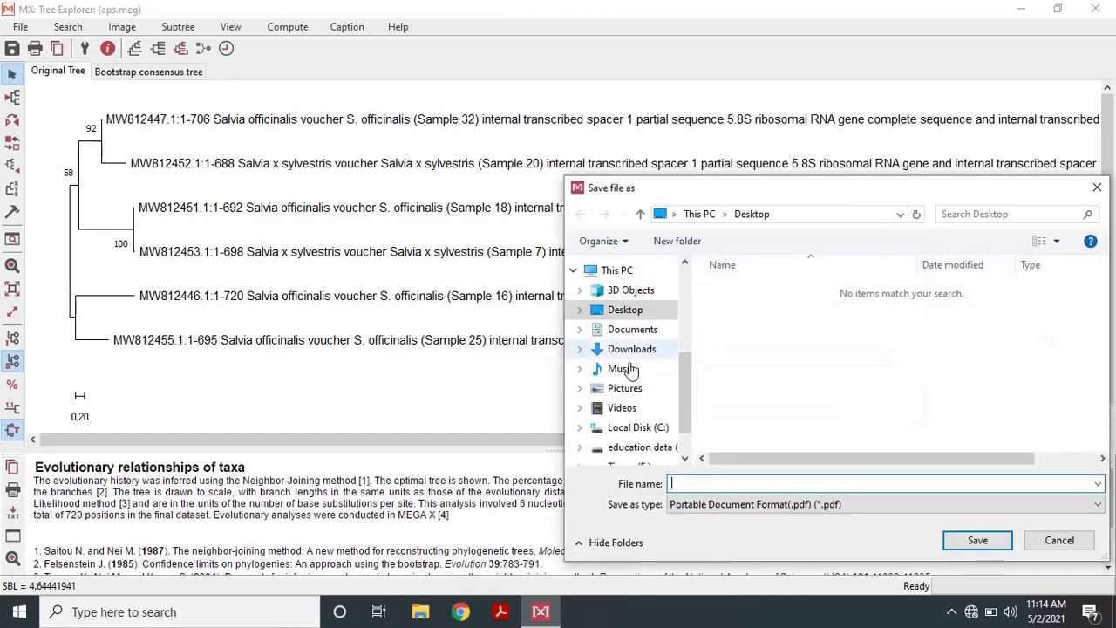
click(627, 312)
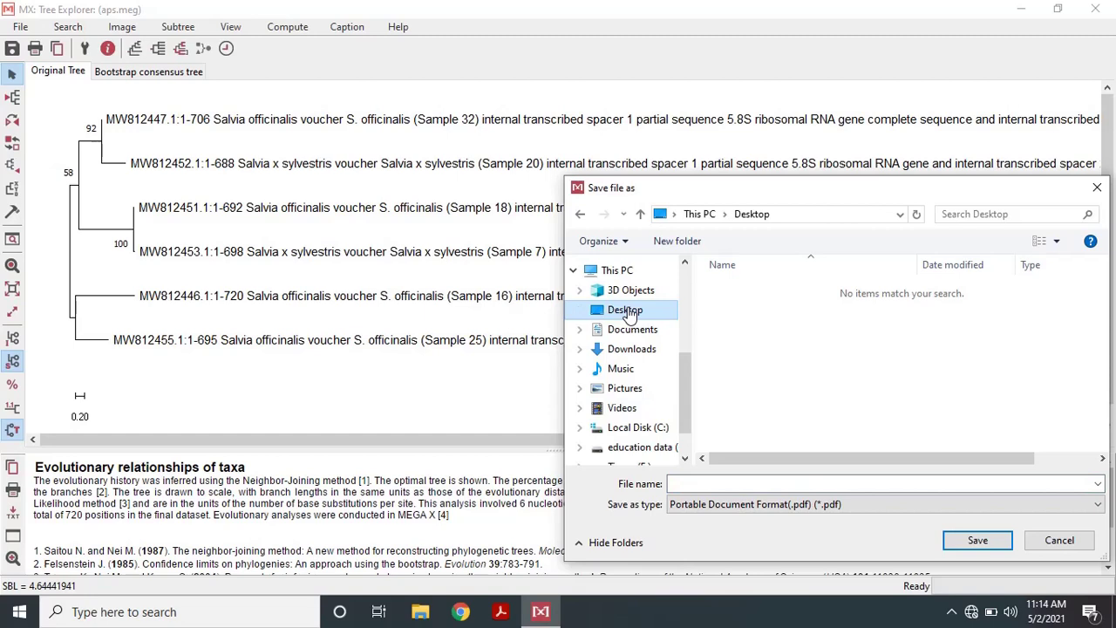
click(861, 482)
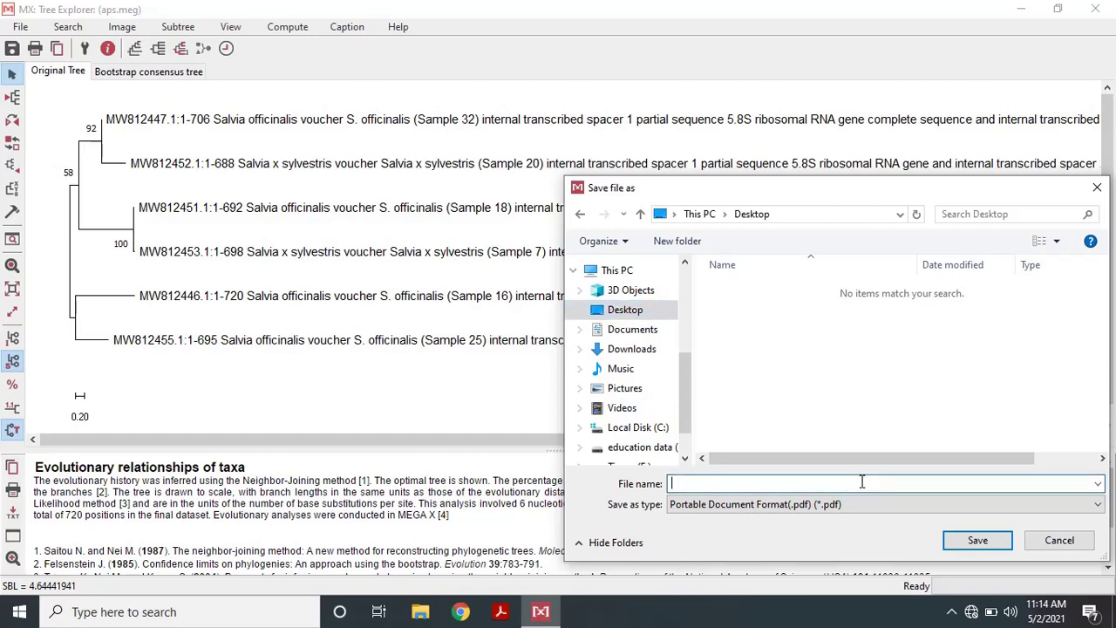
text(aps)
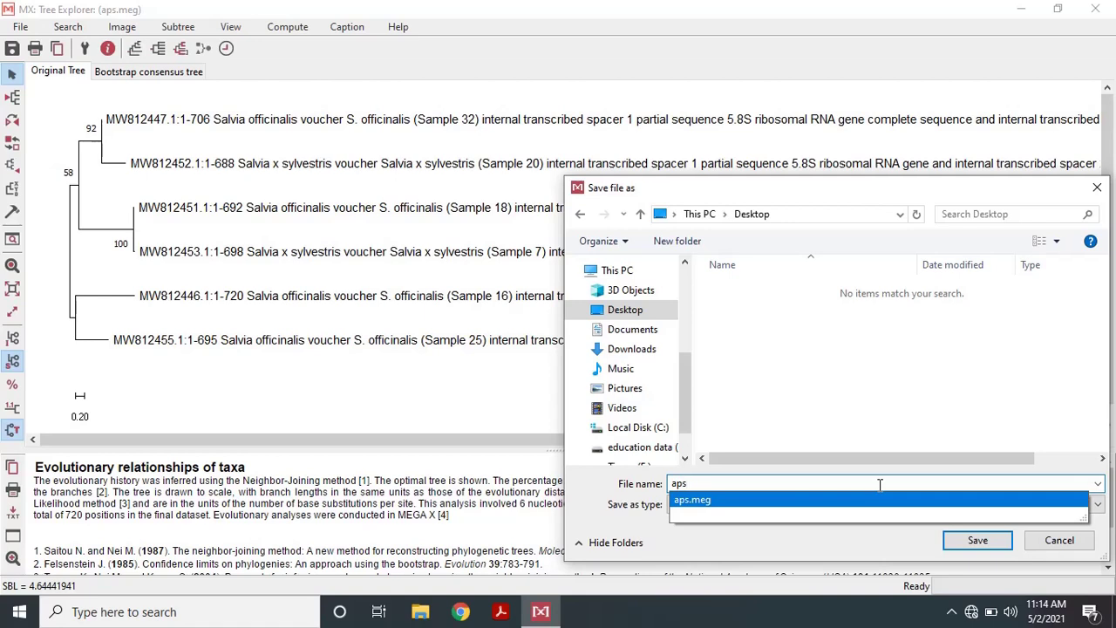
double_click(880, 485)
click(869, 483)
key(BackSpace)
key(BackSpace)
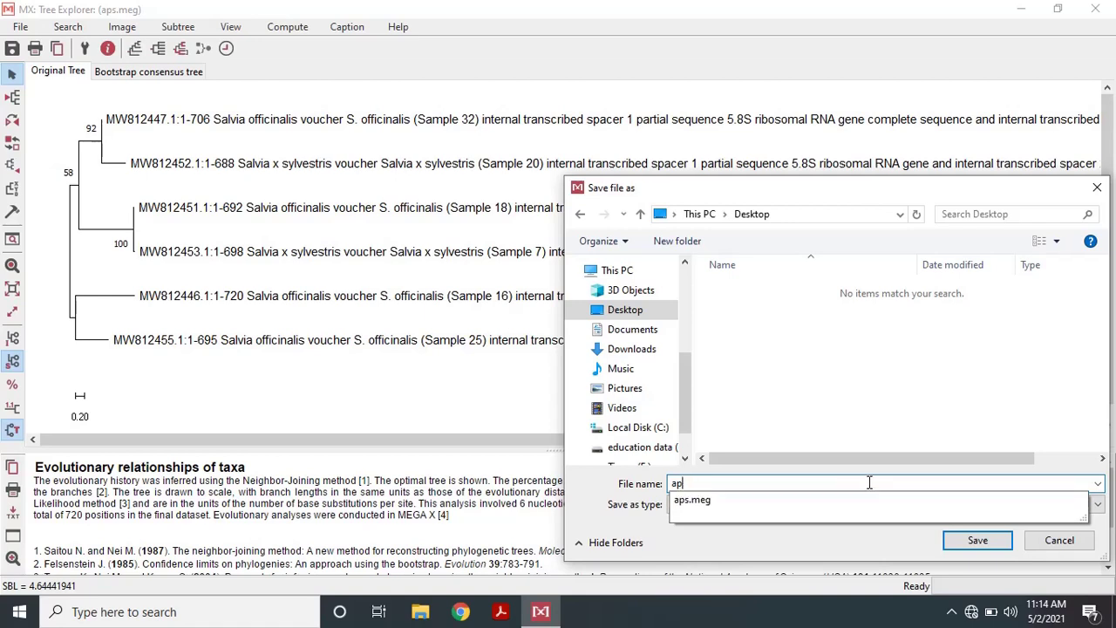
key(BackSpace)
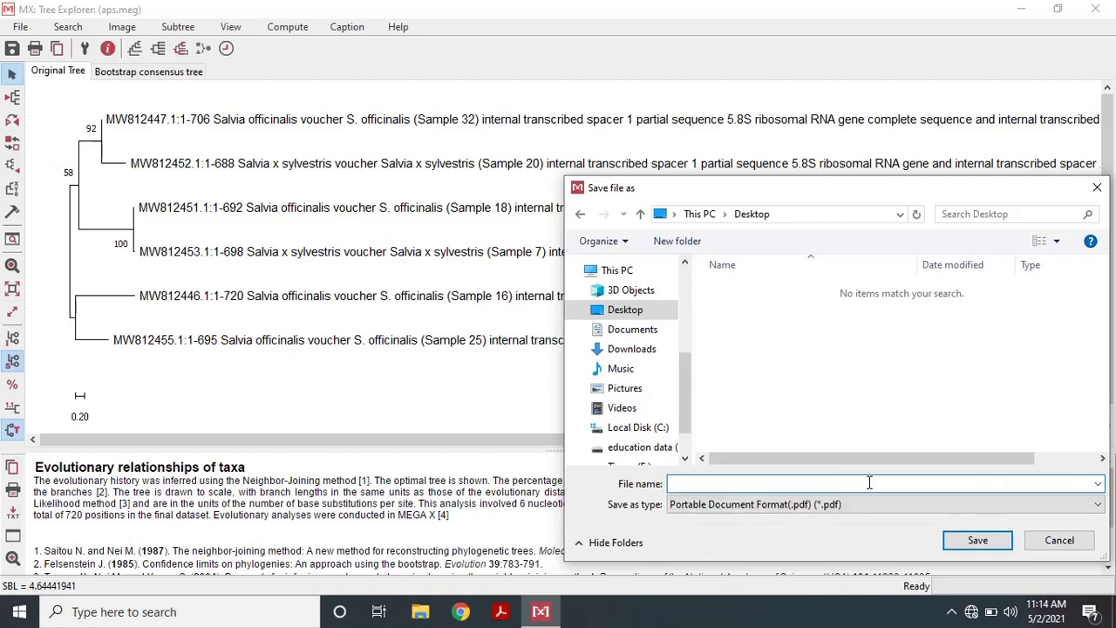
click(964, 542)
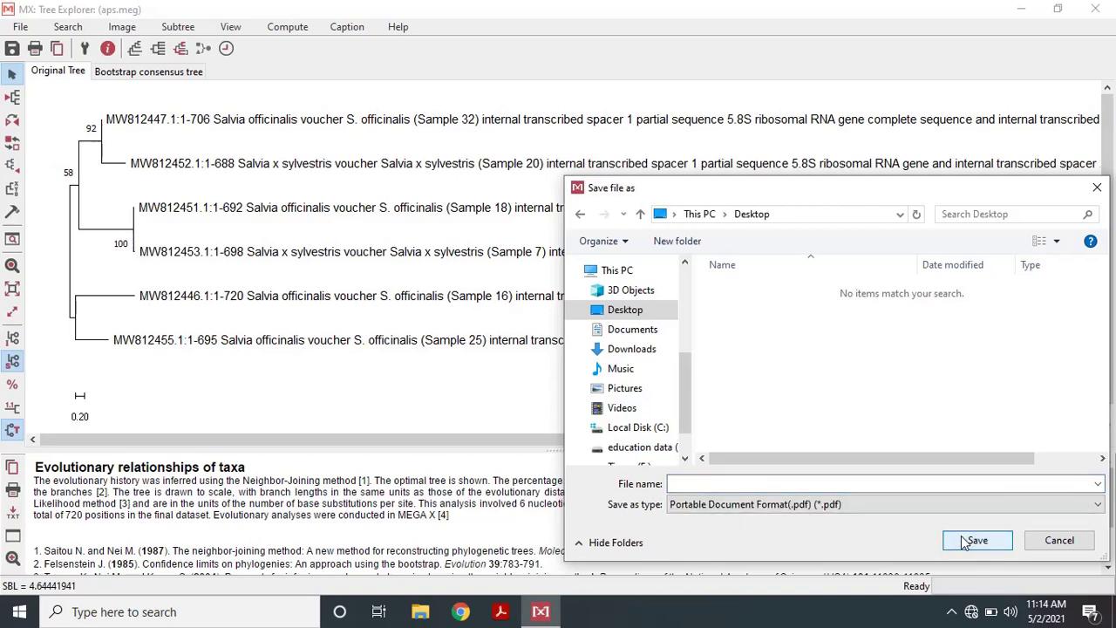
- Name the PDF file aps, save it to the Desktop and confirm the export of the original tree
click(904, 481)
text(aps)
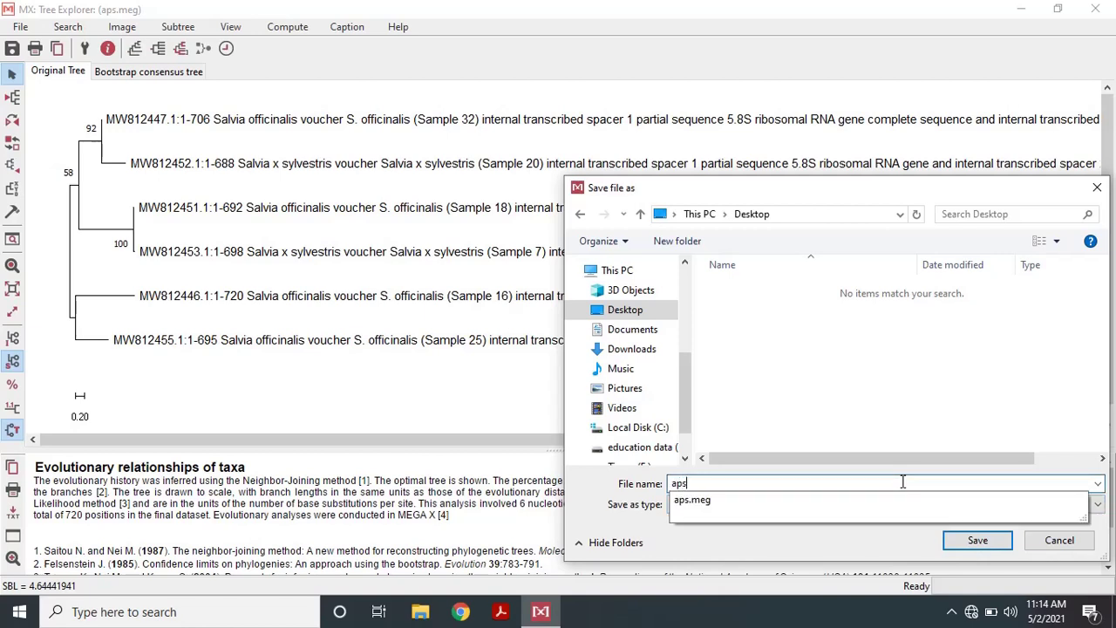
click(903, 481)
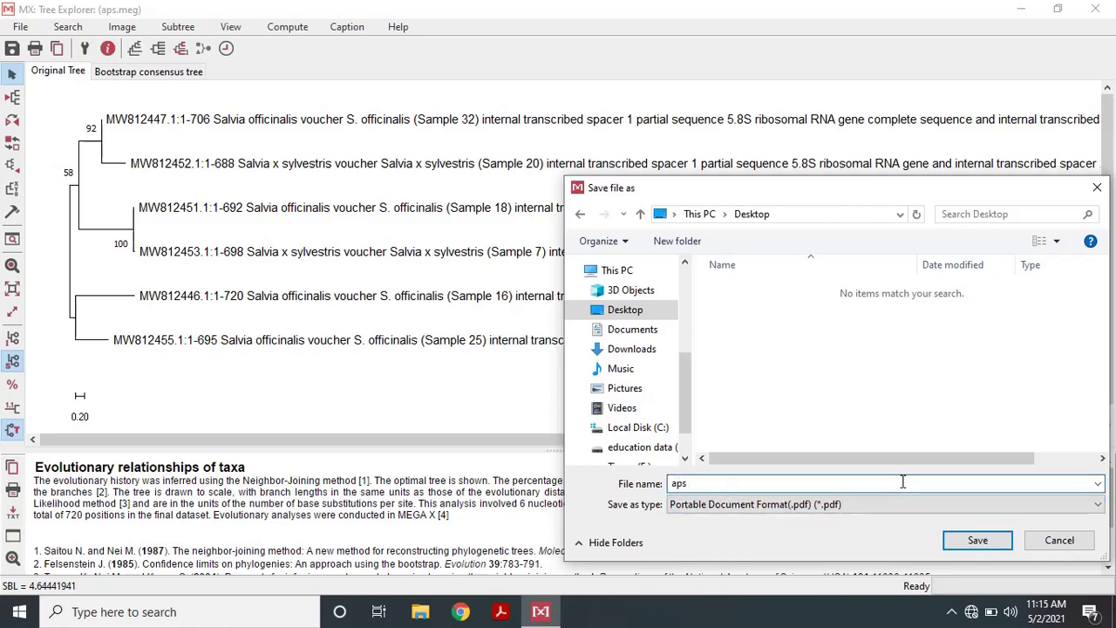
click(977, 541)
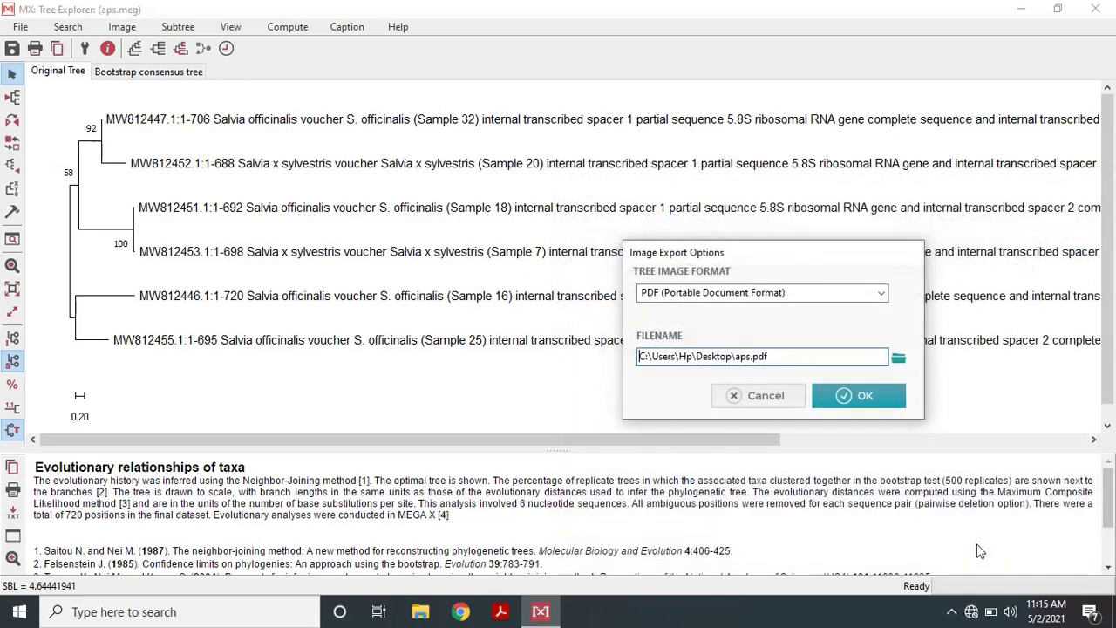
click(861, 400)
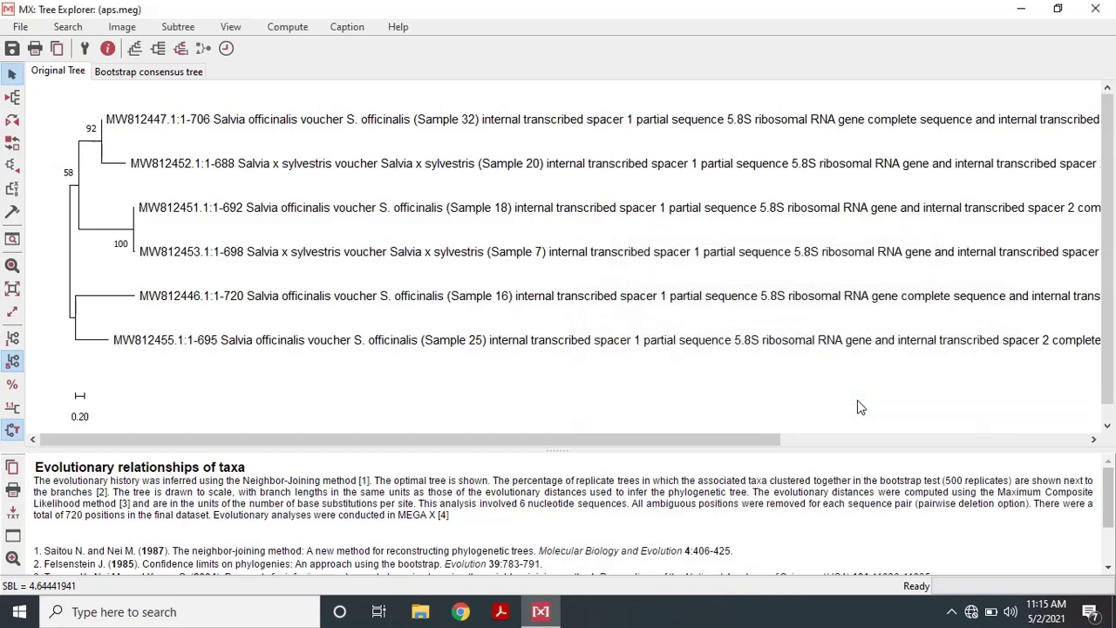
- Minimize the open MEGA windows, open aps.pdf from the desktop in Adobe Acrobat Reader and examine the whole exported tree
click(1025, 8)
click(1024, 22)
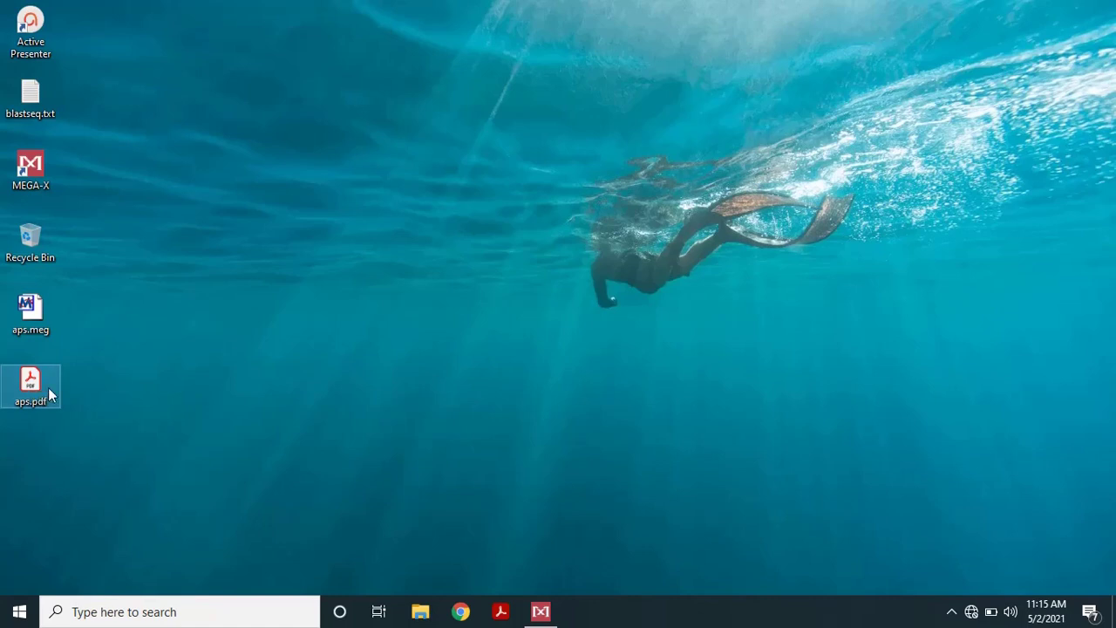
double_click(31, 383)
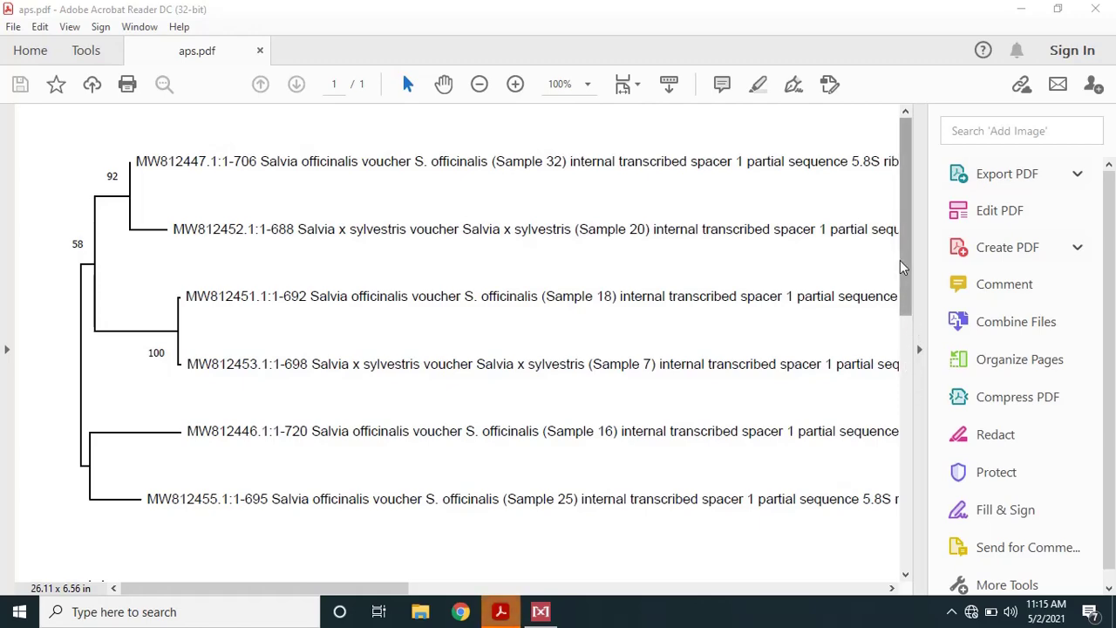
drag(912, 324, 907, 515)
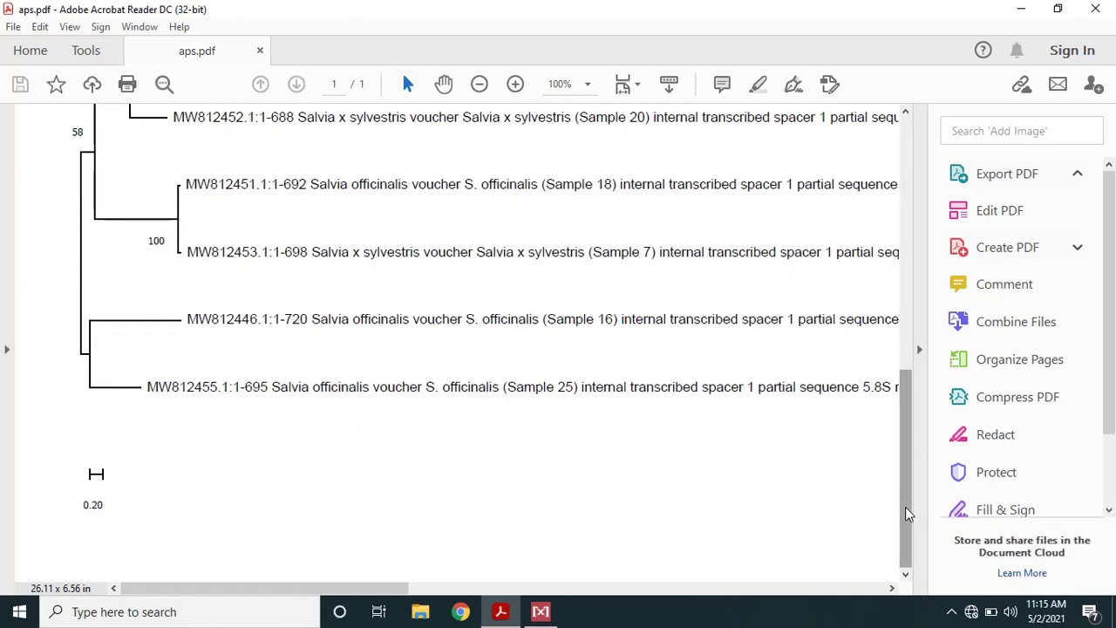
drag(907, 514, 907, 235)
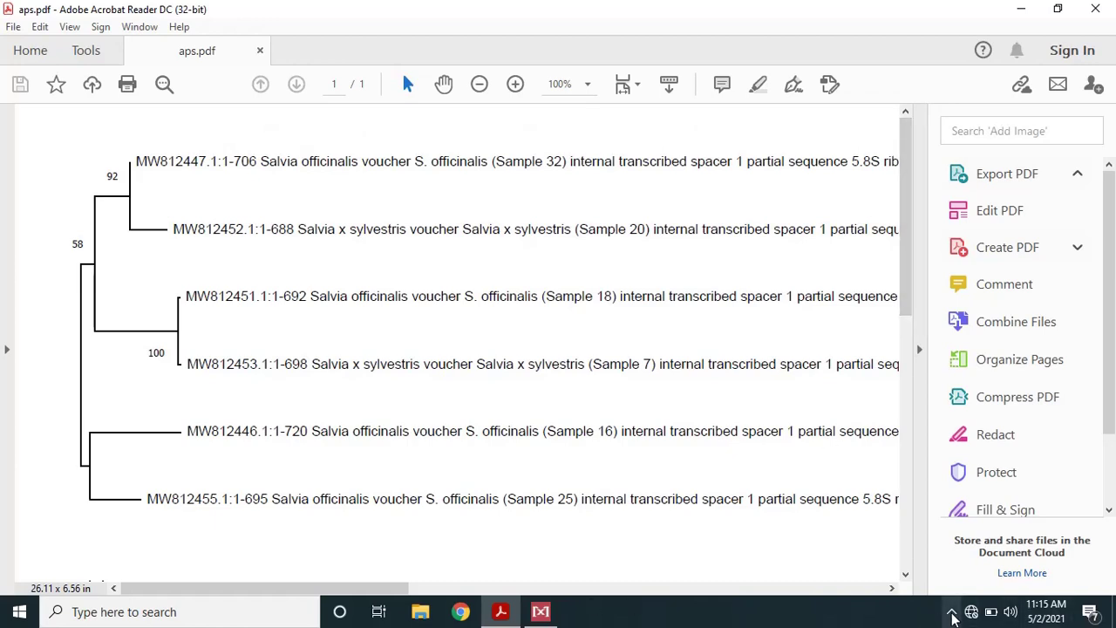
click(952, 611)
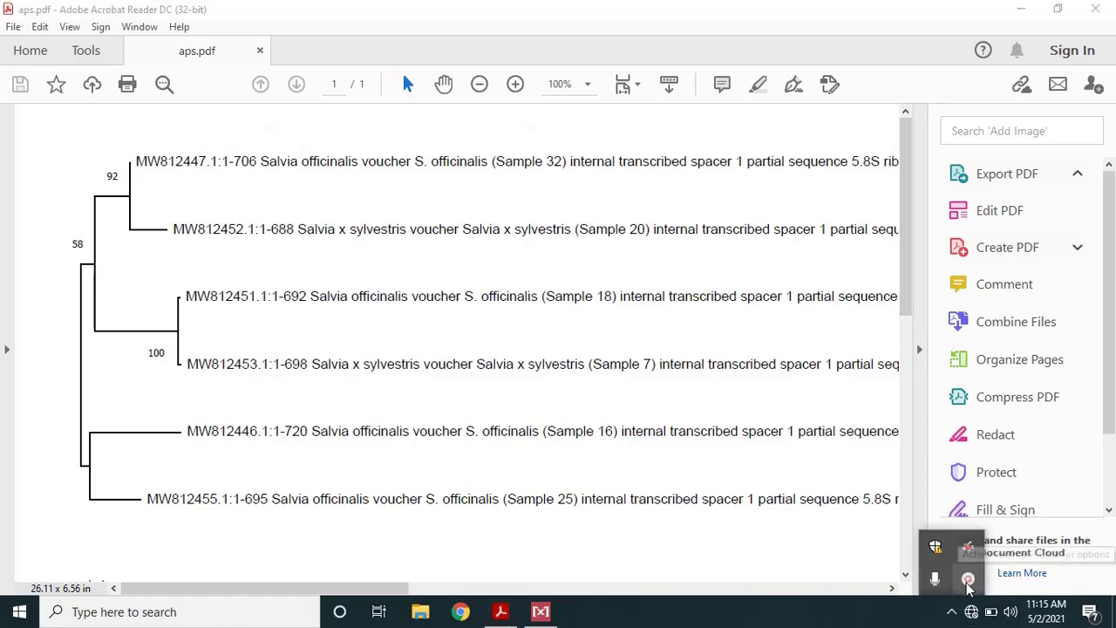
click(967, 583)
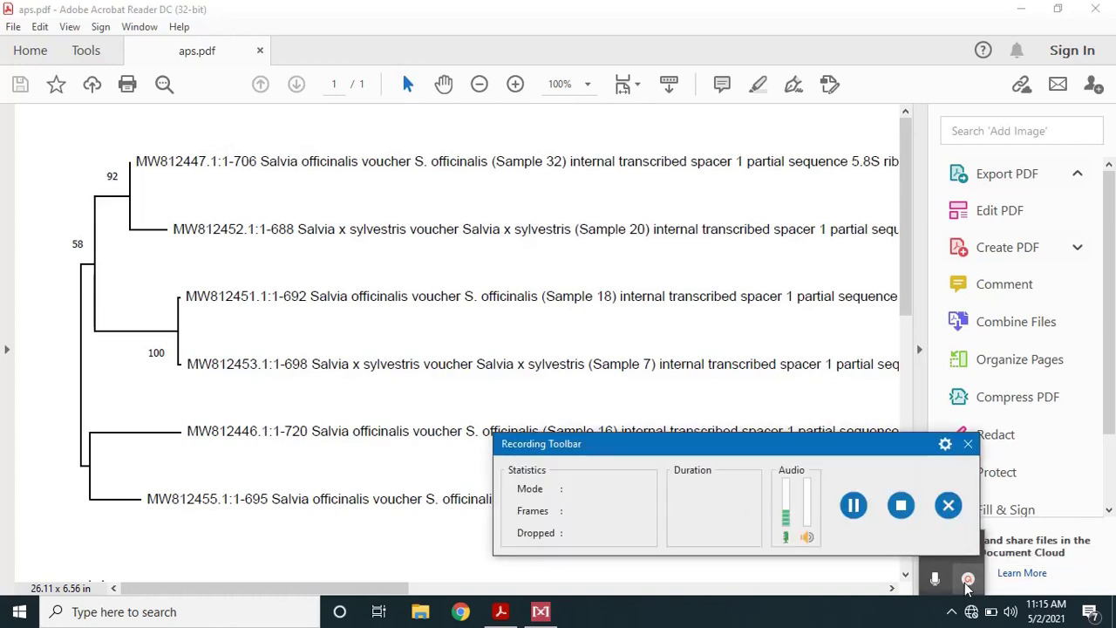